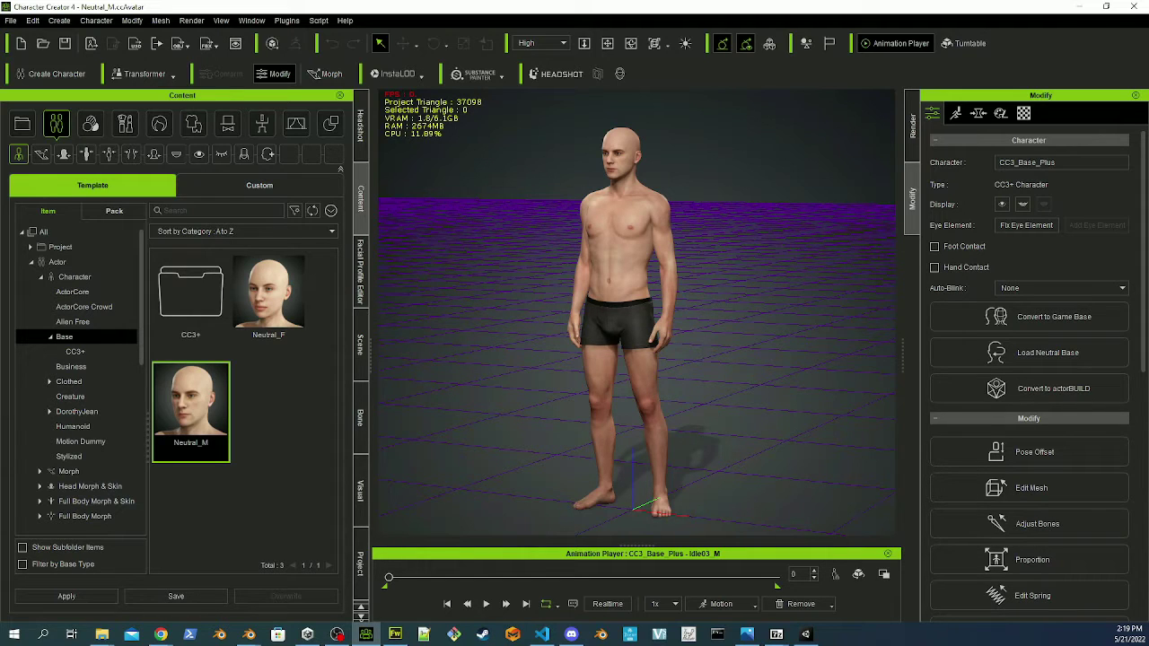
- Switch the left panel from Content to the Facial Profile Editor for the Neutral_M character
{"action": "left_click", "coordinate": [361, 278]}
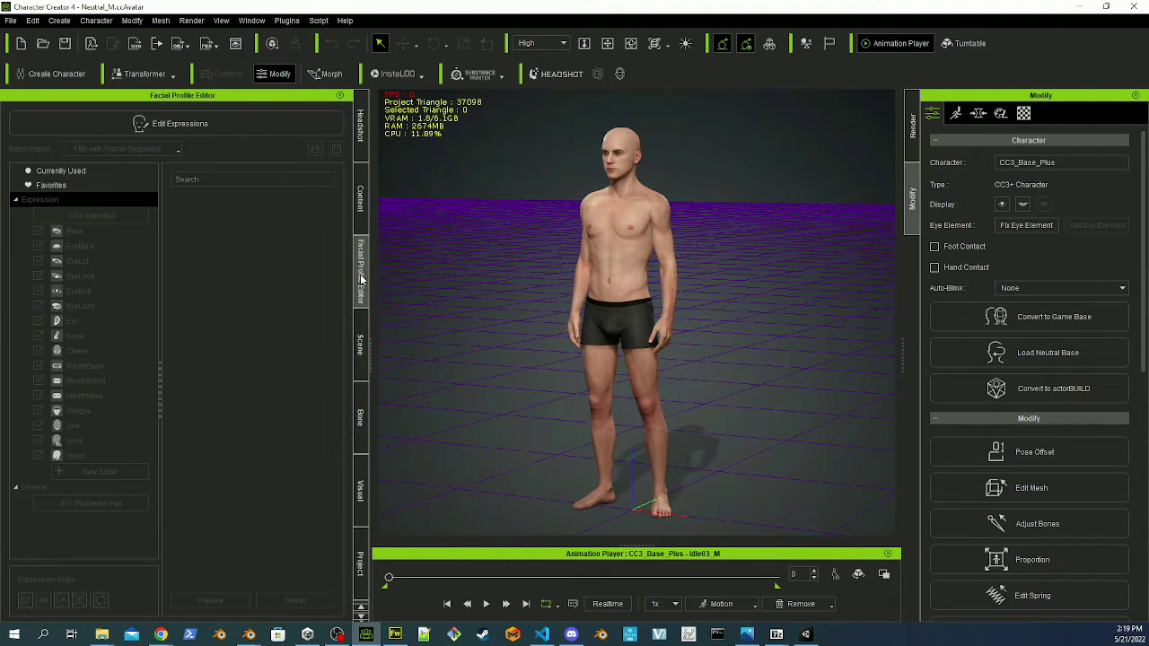
- Enable expression editing and preview the Eye_Wide_R slider at 100, then set it to 0
{"action": "left_click", "coordinate": [190, 125]}
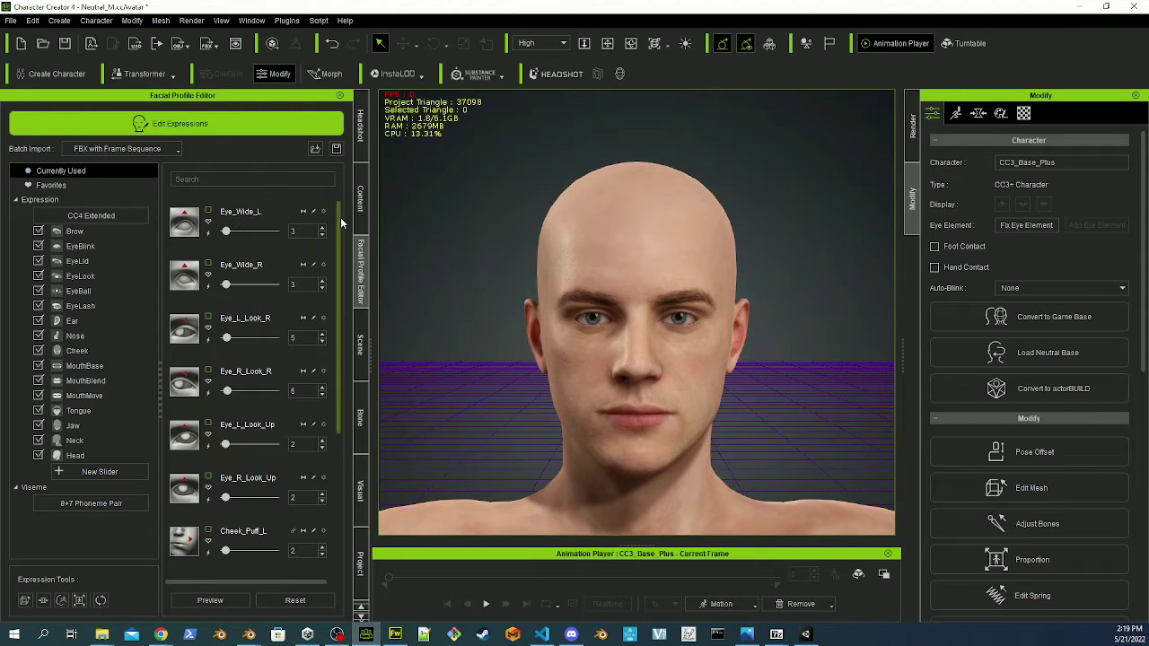
{"action": "scroll", "coordinate": [342, 225], "scroll_direction": "down", "scroll_amount": 5}
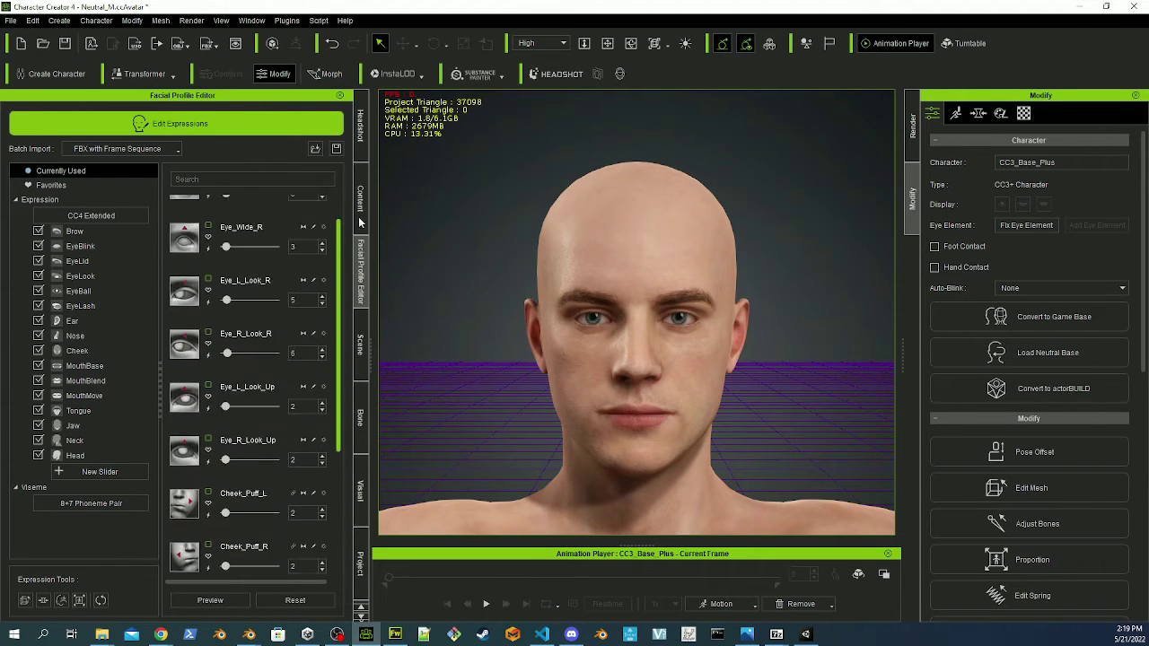
{"action": "scroll", "coordinate": [341, 224], "scroll_direction": "up", "scroll_amount": 5}
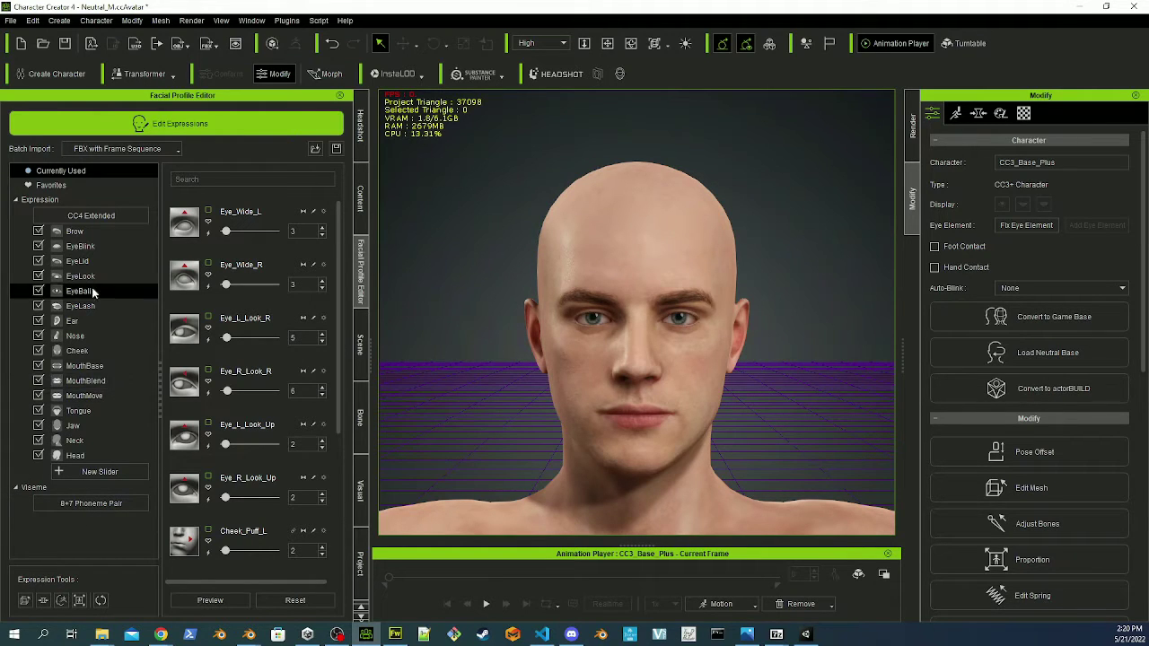
{"action": "left_click_drag", "start_coordinate": [227, 285], "coordinate": [184, 330]}
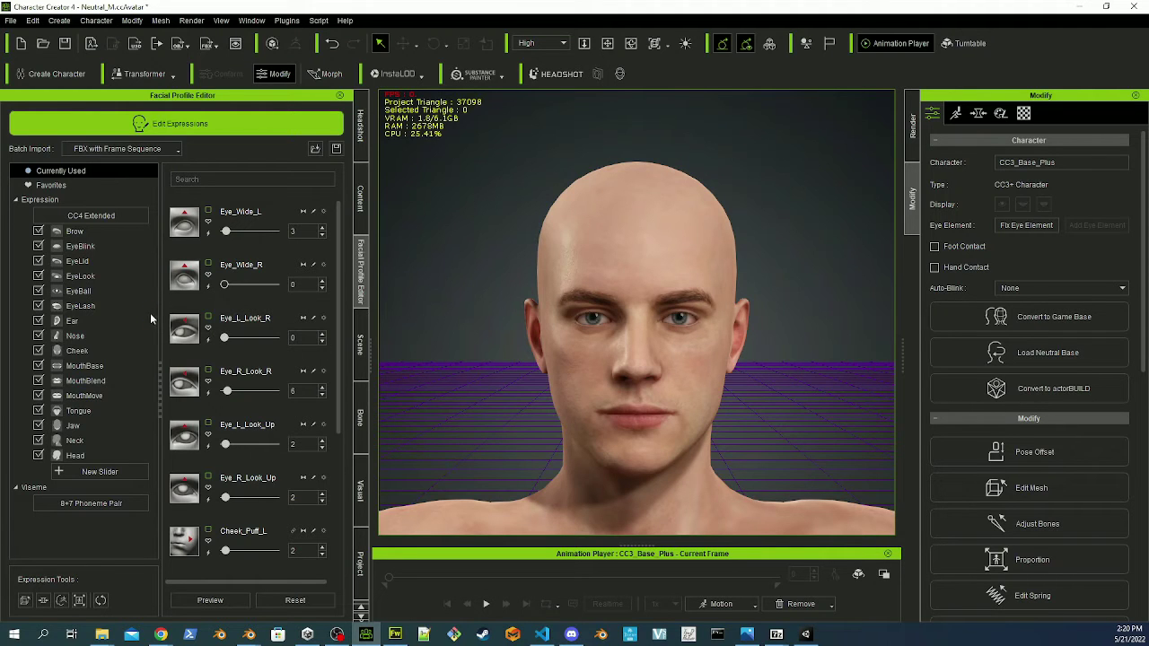
{"action": "scroll", "coordinate": [182, 309], "scroll_direction": "down", "scroll_amount": 2}
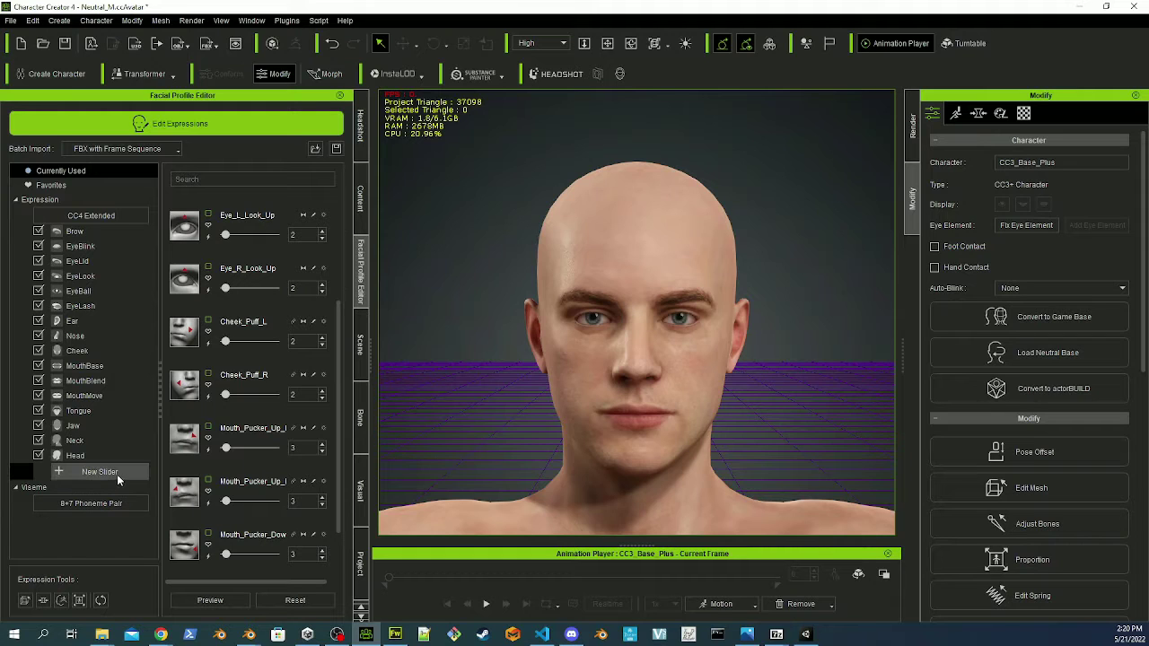
- Open Edit Facial from the Motion tab and apply A6_Surprise from the 06-Surprise style
{"action": "left_click", "coordinate": [956, 113]}
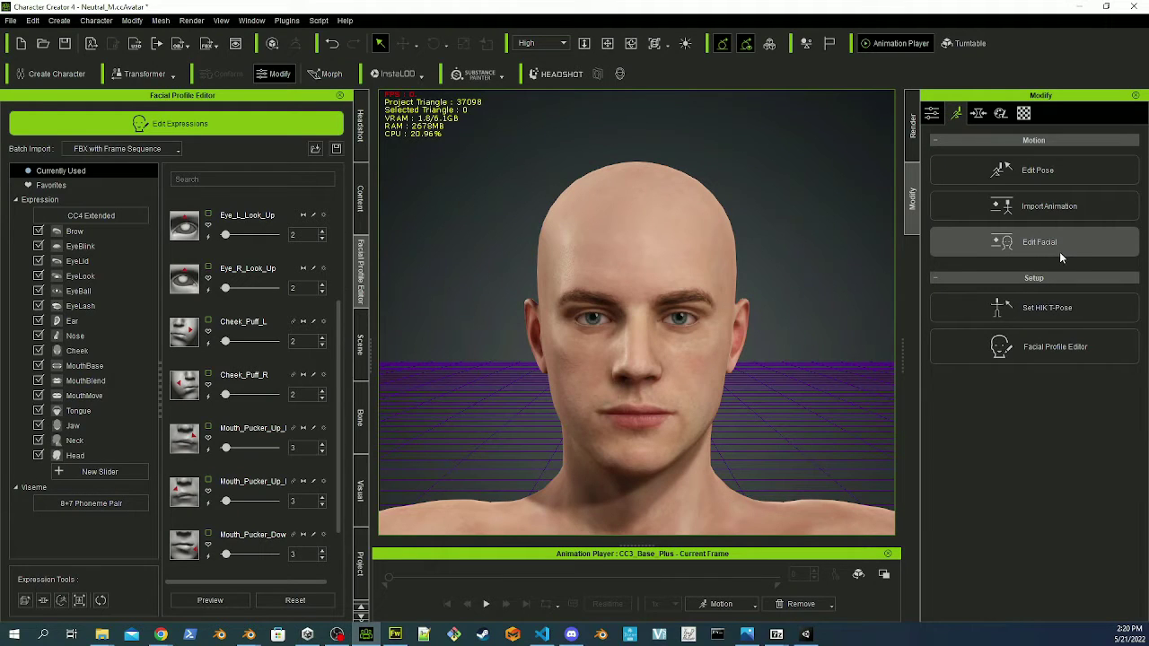
{"action": "left_click", "coordinate": [1047, 249]}
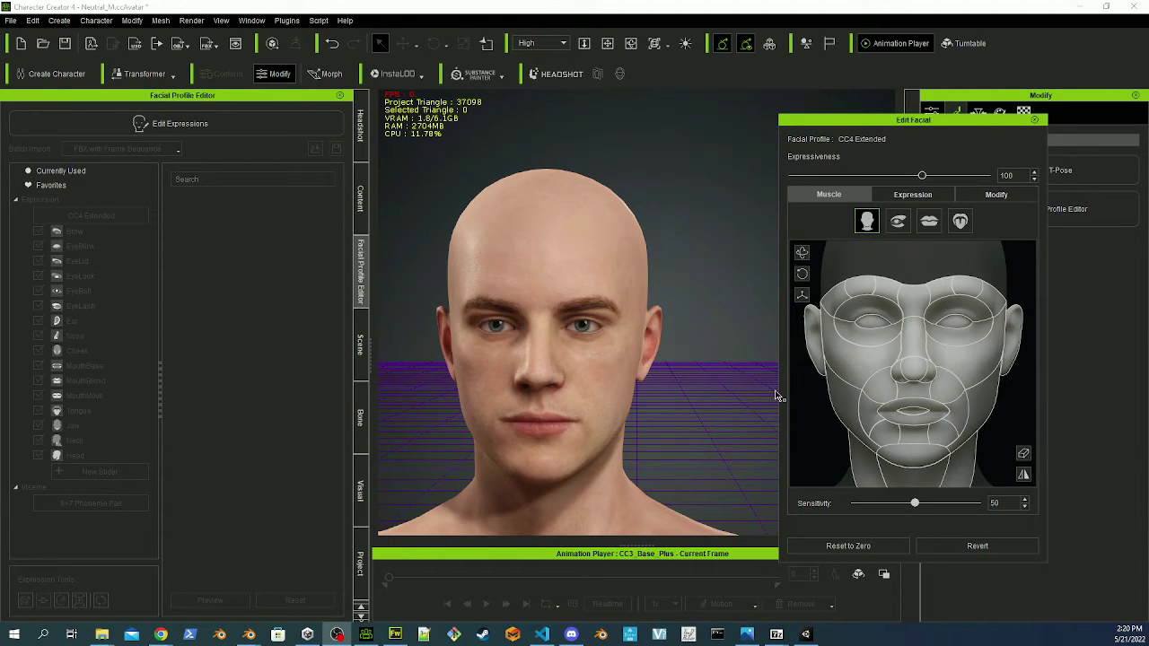
{"action": "left_click", "coordinate": [913, 194]}
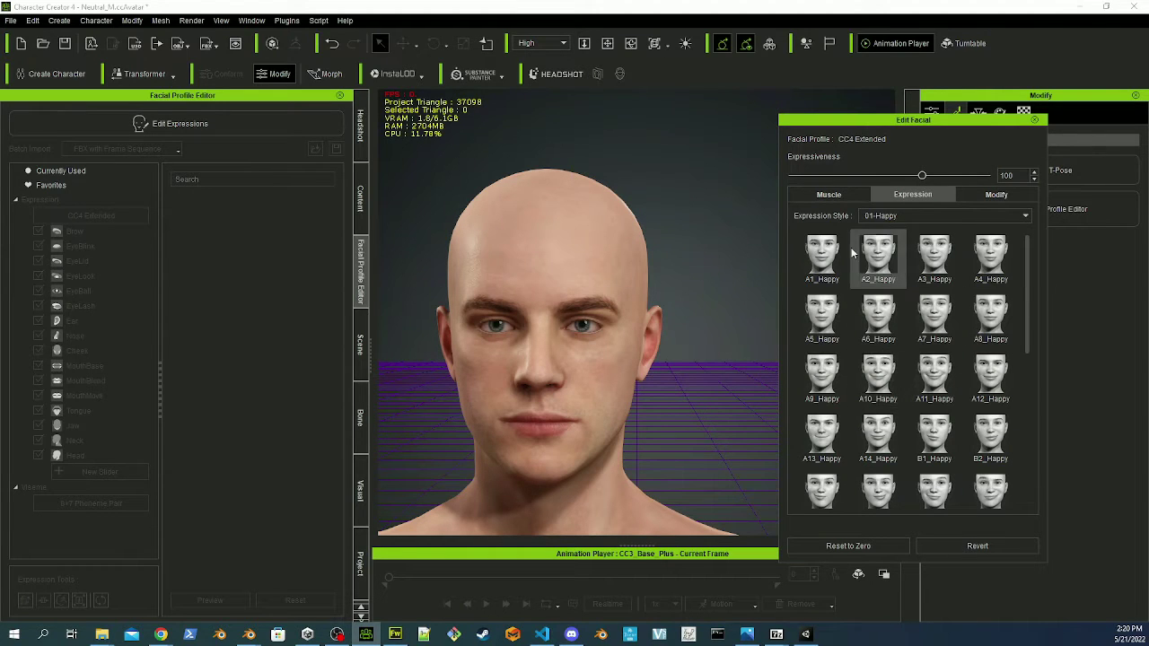
{"action": "left_click", "coordinate": [893, 215]}
{"action": "left_click", "coordinate": [902, 273]}
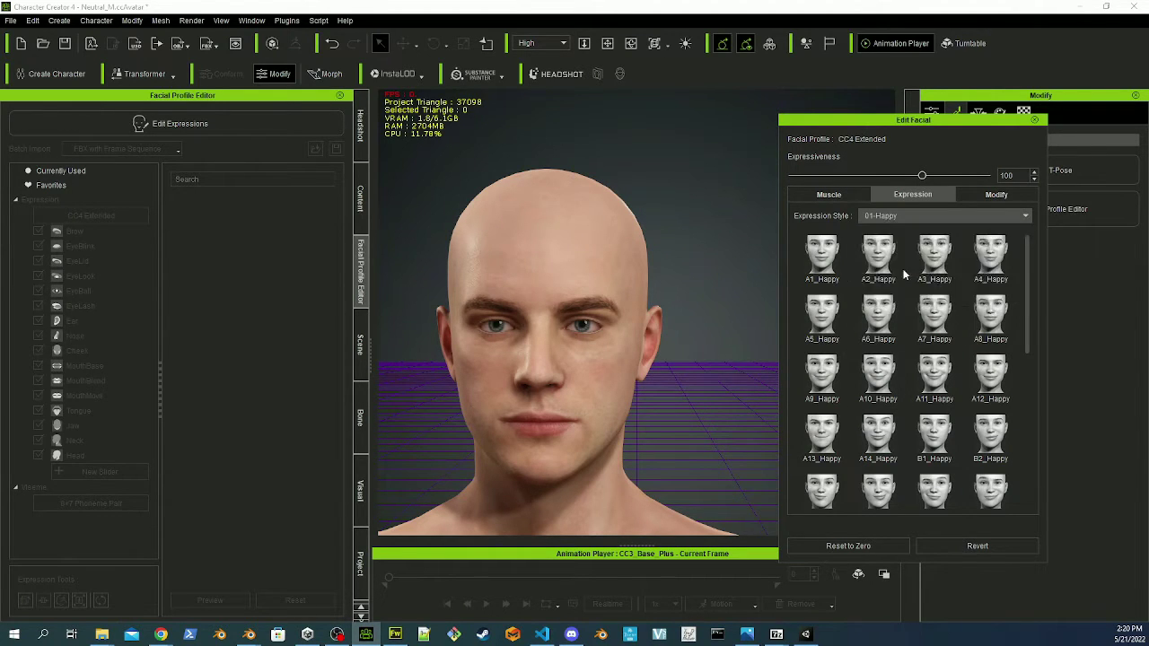
{"action": "left_click", "coordinate": [868, 324]}
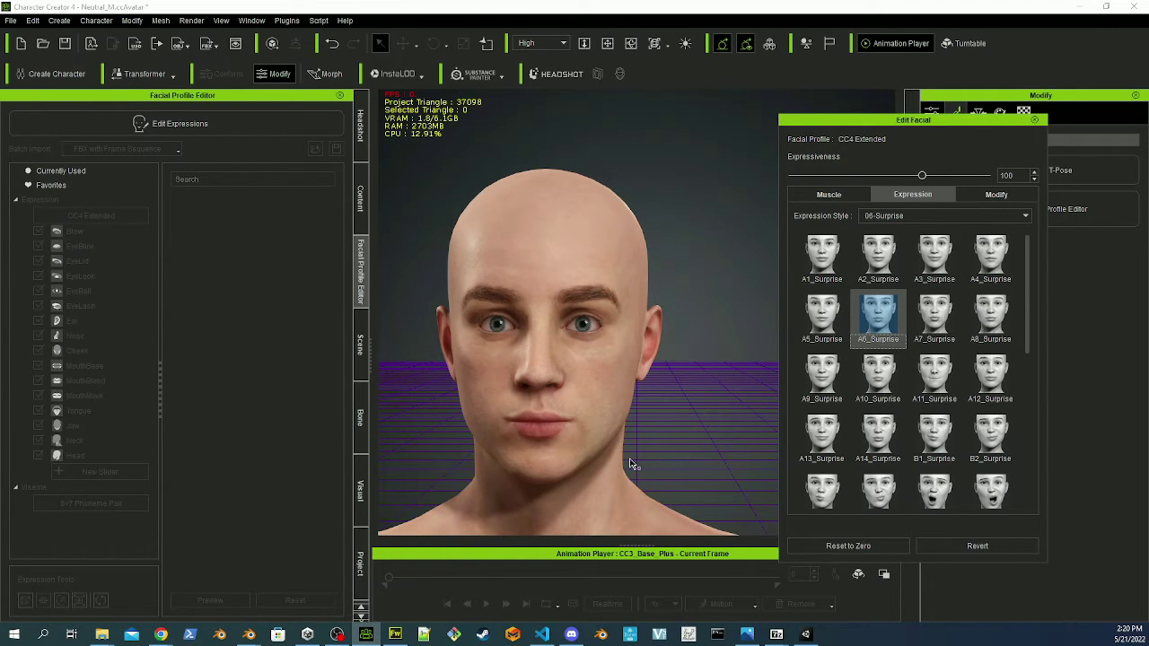
- Pull the cheek and mouth muscles into a slight smirk, then close Edit Facial
{"action": "left_click", "coordinate": [826, 195]}
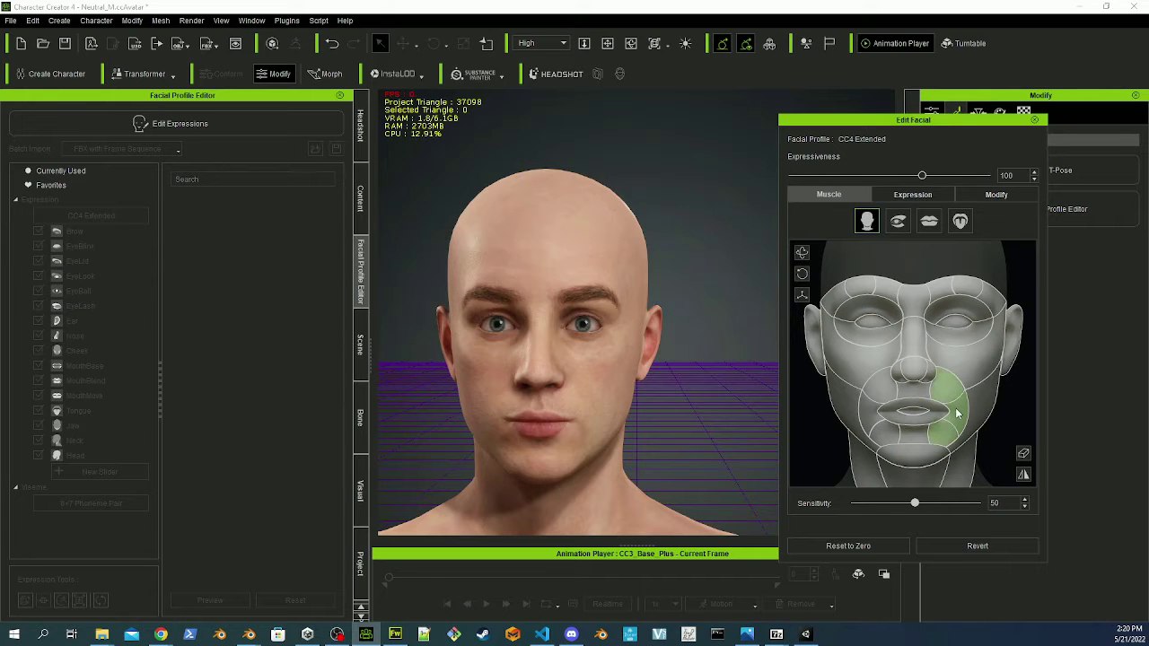
{"action": "left_click_drag", "start_coordinate": [953, 388], "coordinate": [975, 426]}
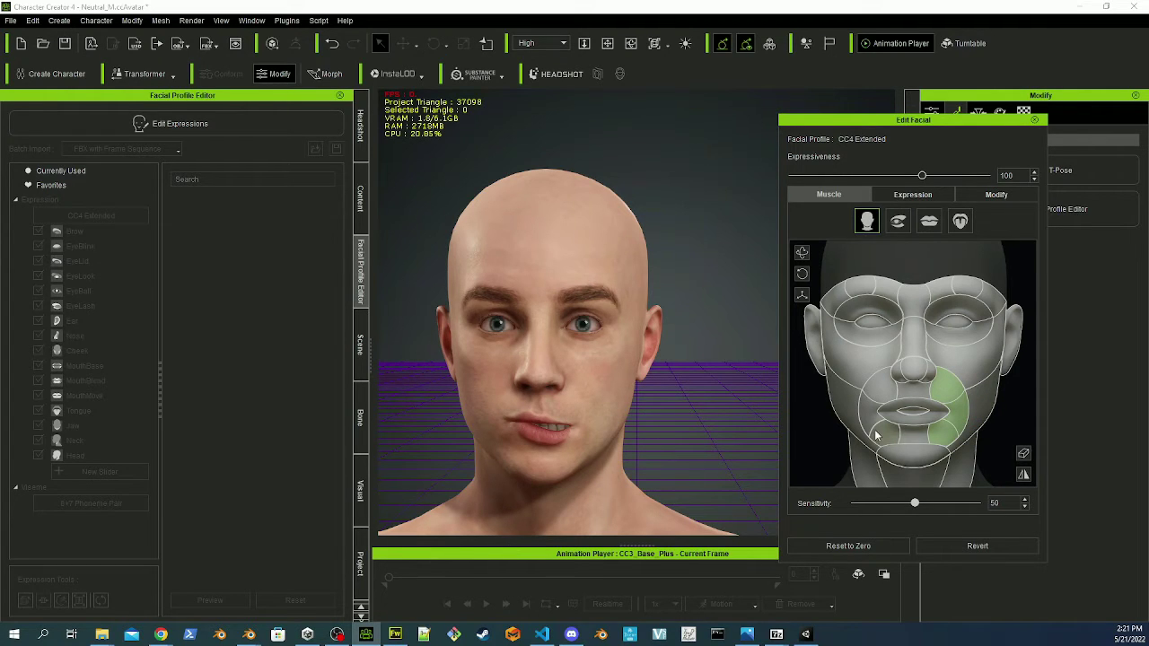
{"action": "left_click_drag", "start_coordinate": [918, 440], "coordinate": [913, 413]}
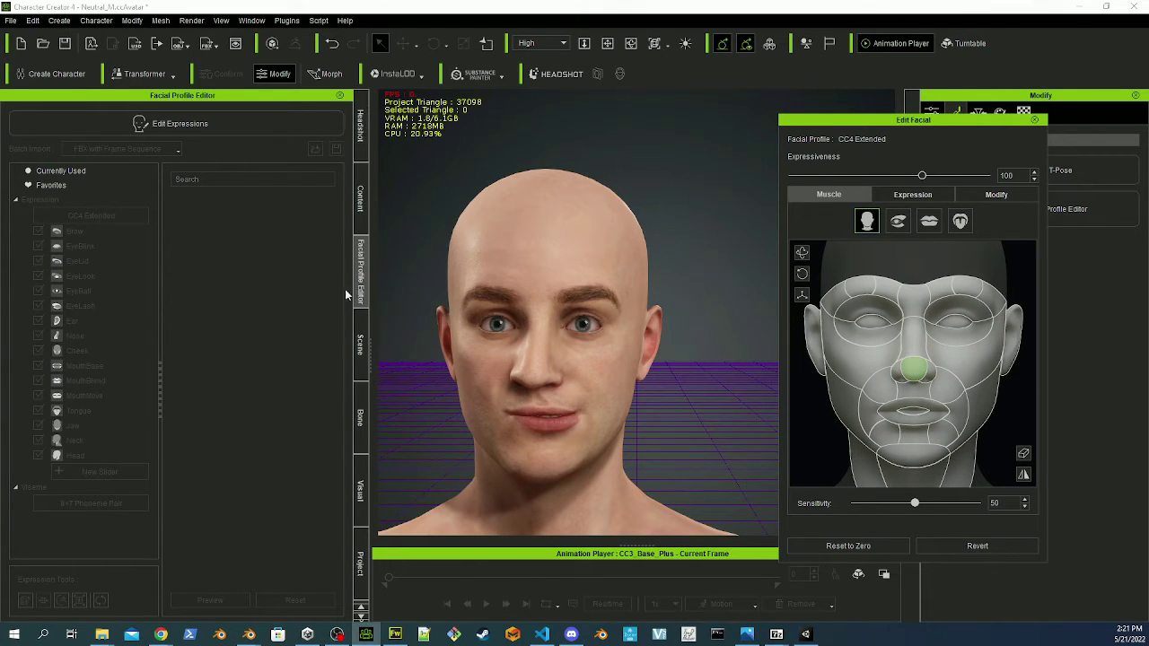
{"action": "left_click", "coordinate": [1037, 120]}
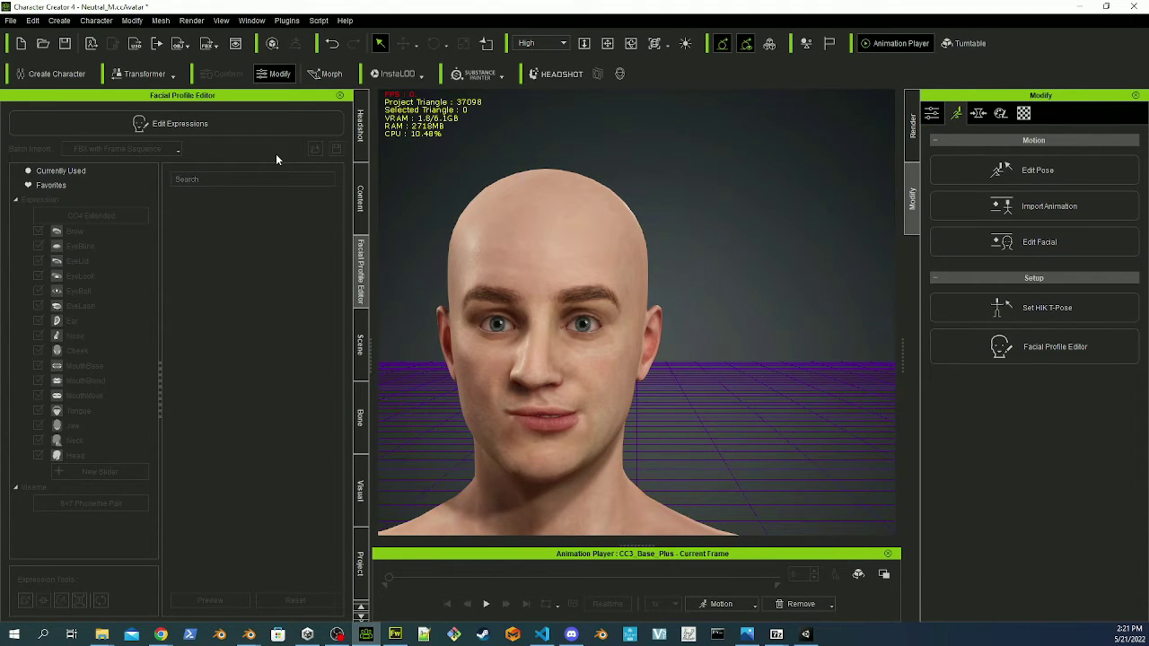
- Save the smirk as a custom expression slider named 'something' and test it at 0 and 100
{"action": "left_click", "coordinate": [235, 124]}
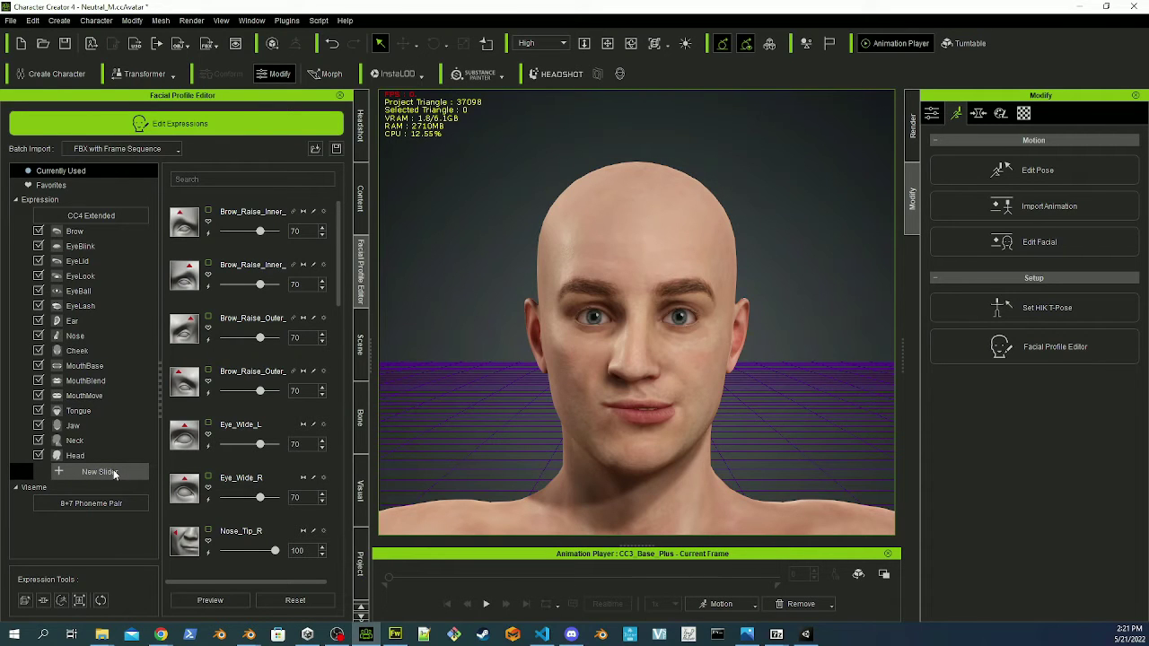
{"action": "left_click", "coordinate": [114, 473]}
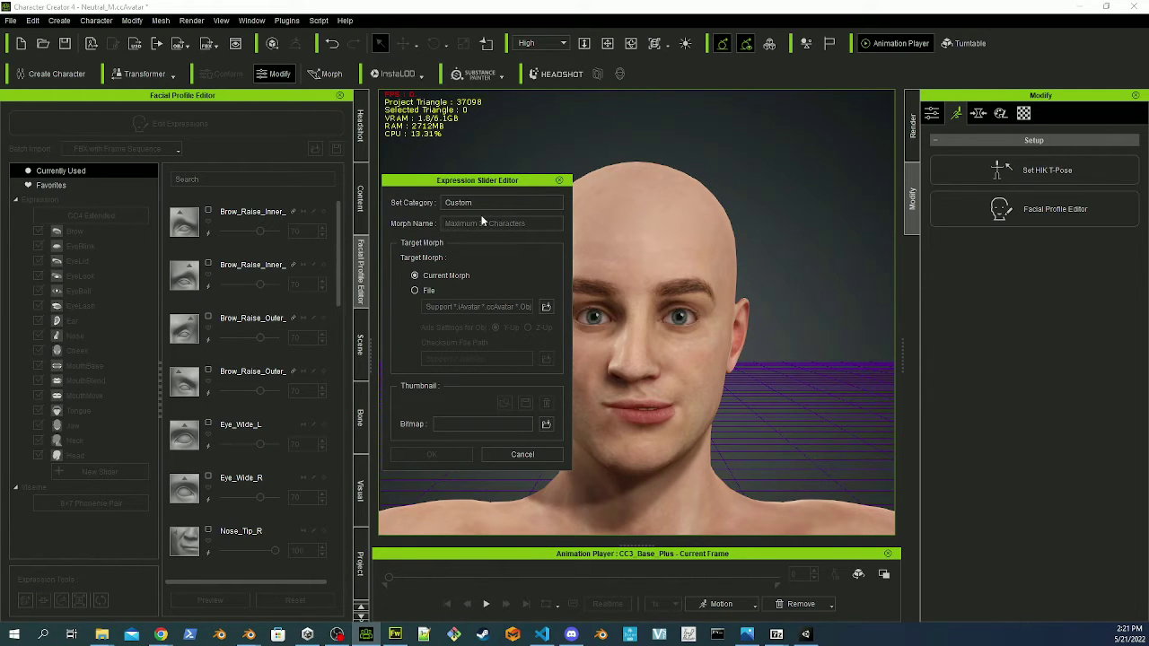
{"action": "type", "text": "something"}
{"action": "left_click", "coordinate": [451, 460]}
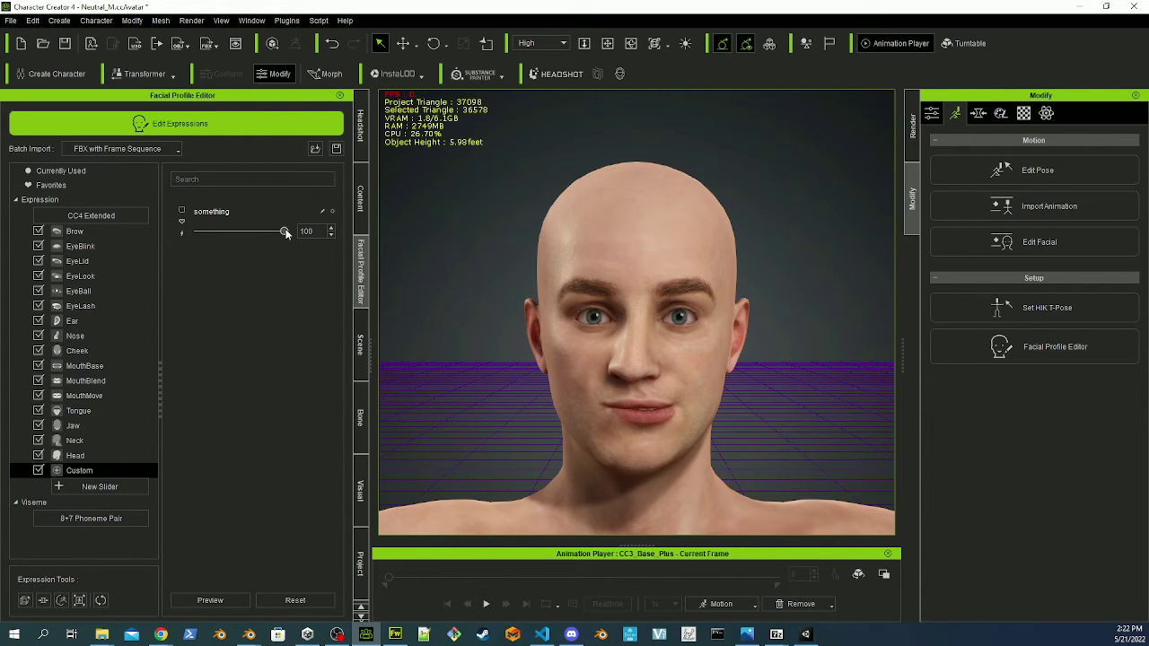
{"action": "left_click_drag", "start_coordinate": [285, 232], "coordinate": [114, 242]}
{"action": "mouse_move", "coordinate": [199, 232]}
{"action": "left_mouse_down"}
{"action": "mouse_move", "coordinate": [332, 257]}
{"action": "mouse_move", "coordinate": [176, 235]}
{"action": "mouse_move", "coordinate": [285, 237]}
{"action": "mouse_move", "coordinate": [199, 232]}
{"action": "left_mouse_up"}
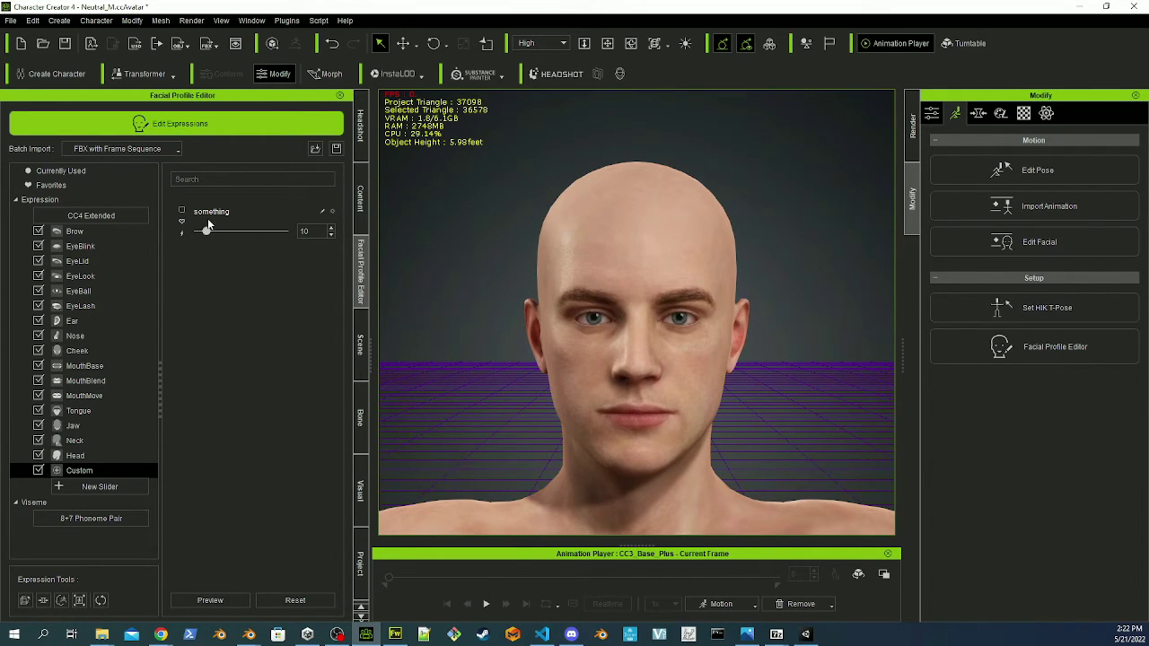
- Turn off expression editing, reopen Edit Facial, and reset the face to zero
{"action": "left_click", "coordinate": [180, 127]}
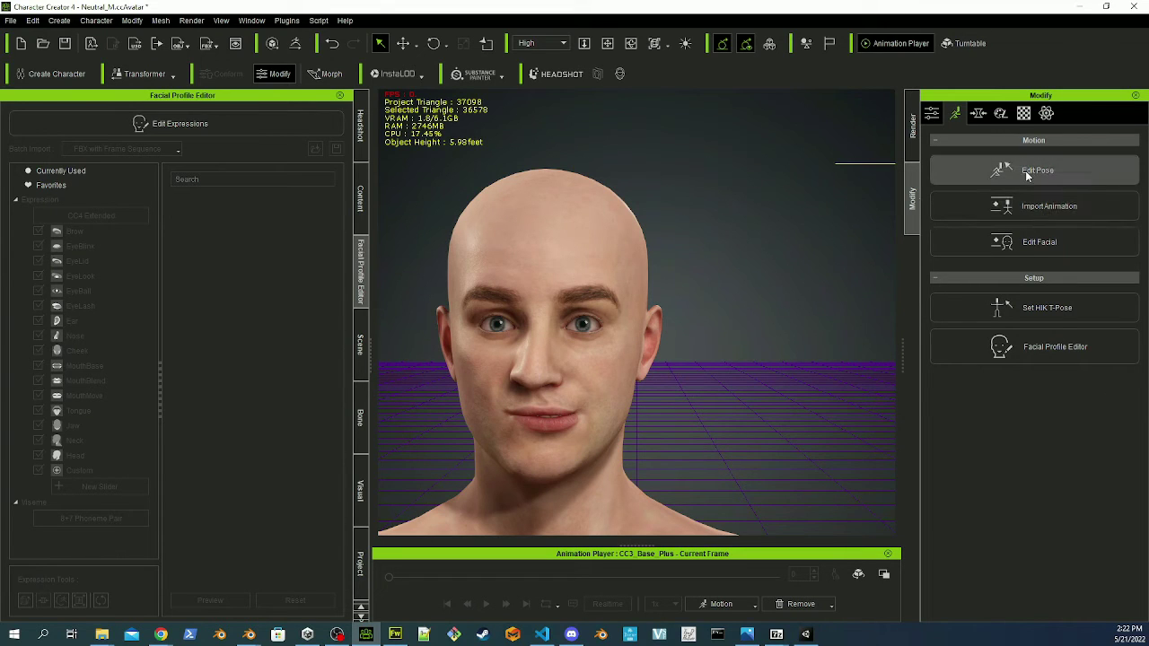
{"action": "left_click", "coordinate": [1035, 246]}
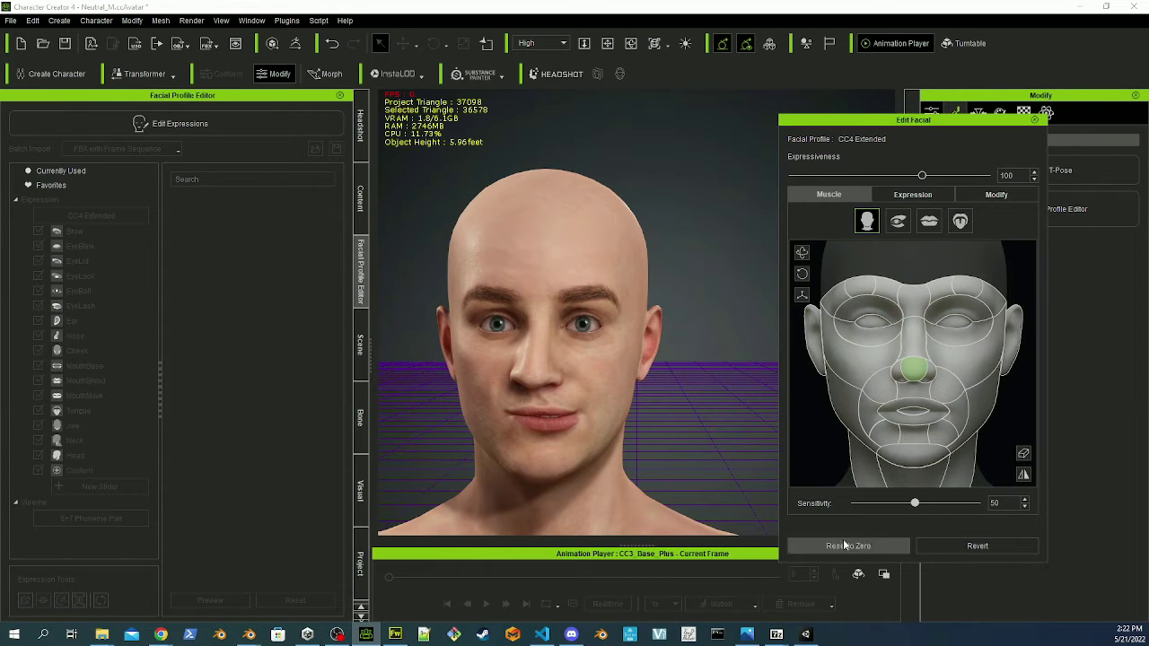
{"action": "left_click", "coordinate": [841, 546]}
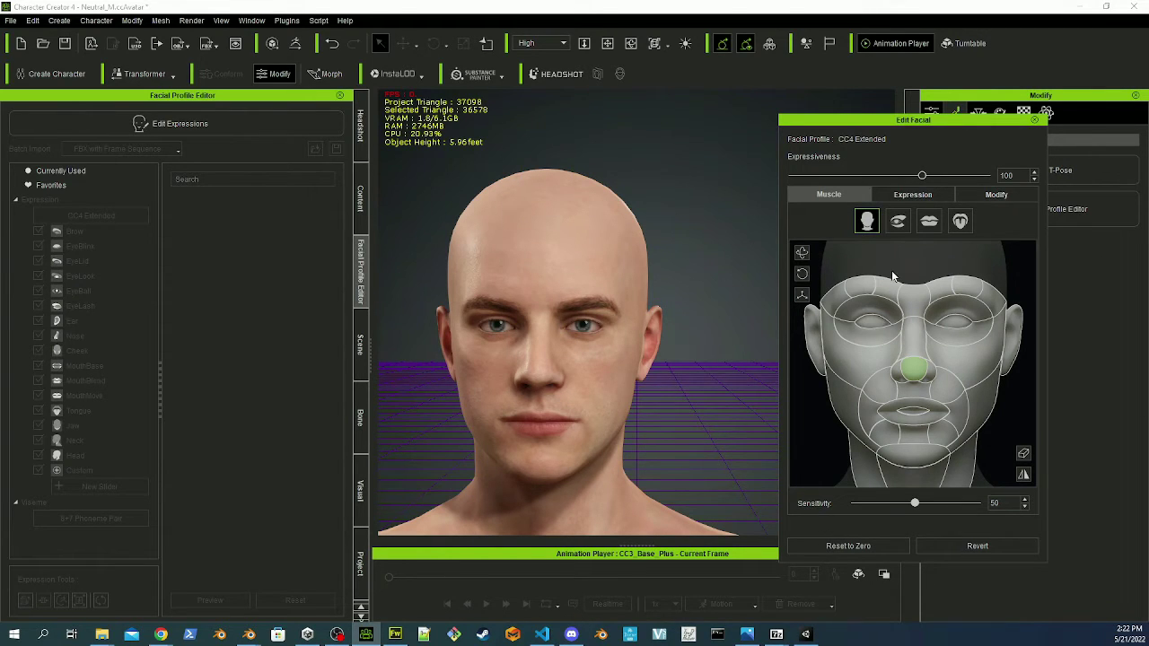
- Apply the A14_Fear expression from the 05-Fear style, then show the Muscle map
{"action": "left_click", "coordinate": [923, 196]}
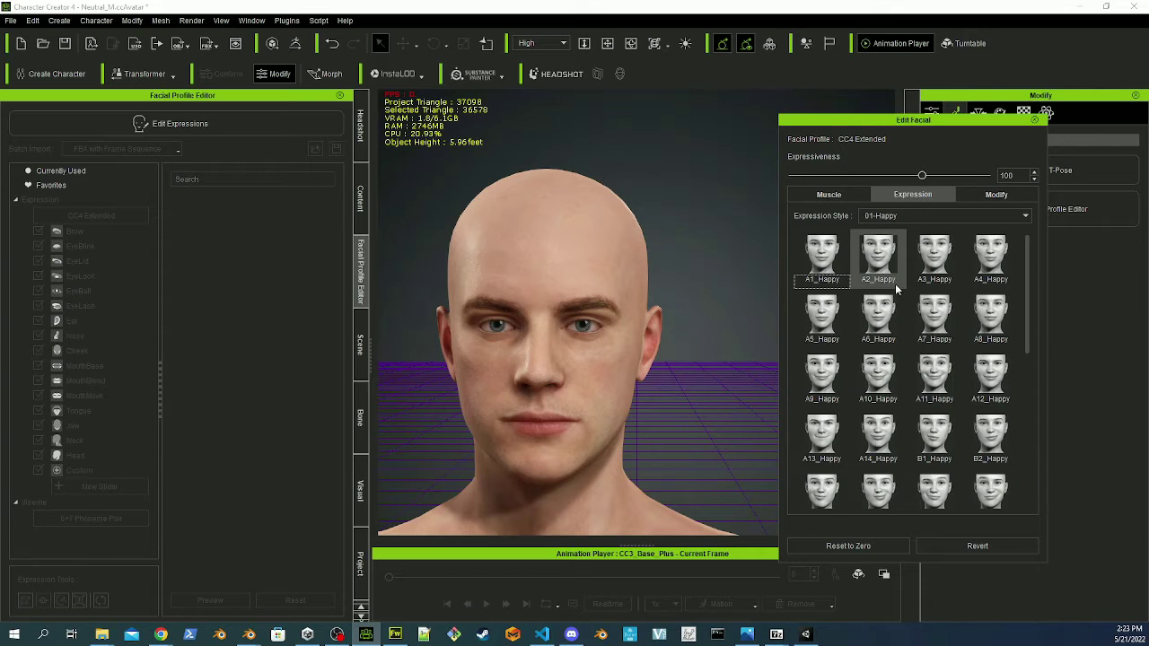
{"action": "left_click", "coordinate": [894, 216]}
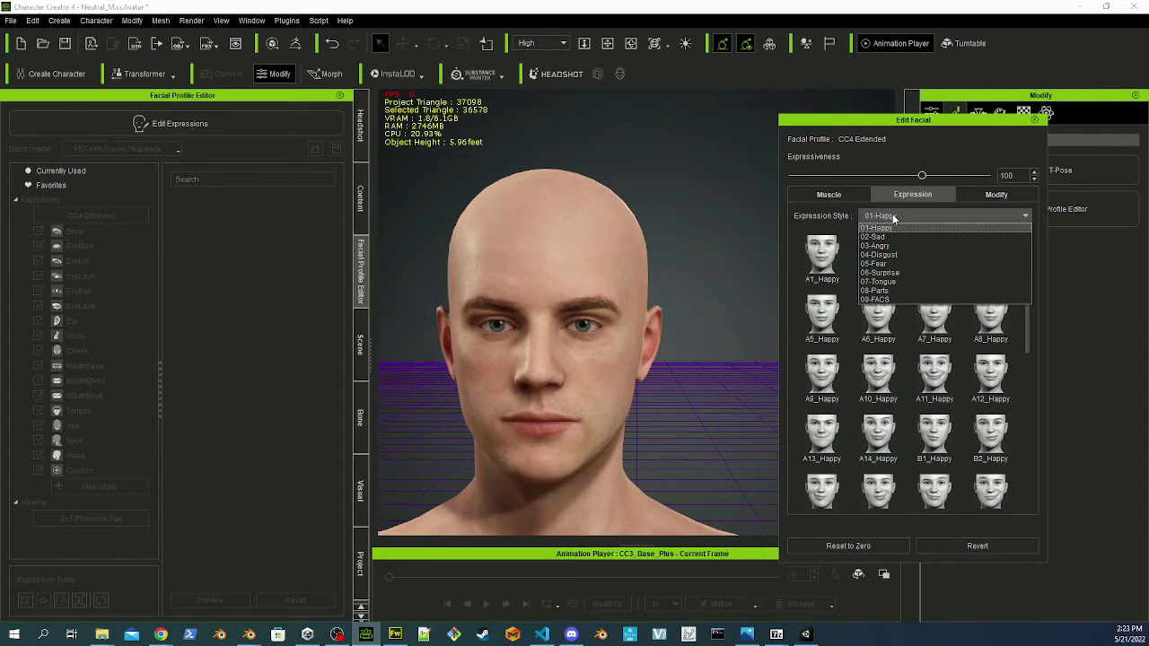
{"action": "left_click", "coordinate": [899, 263]}
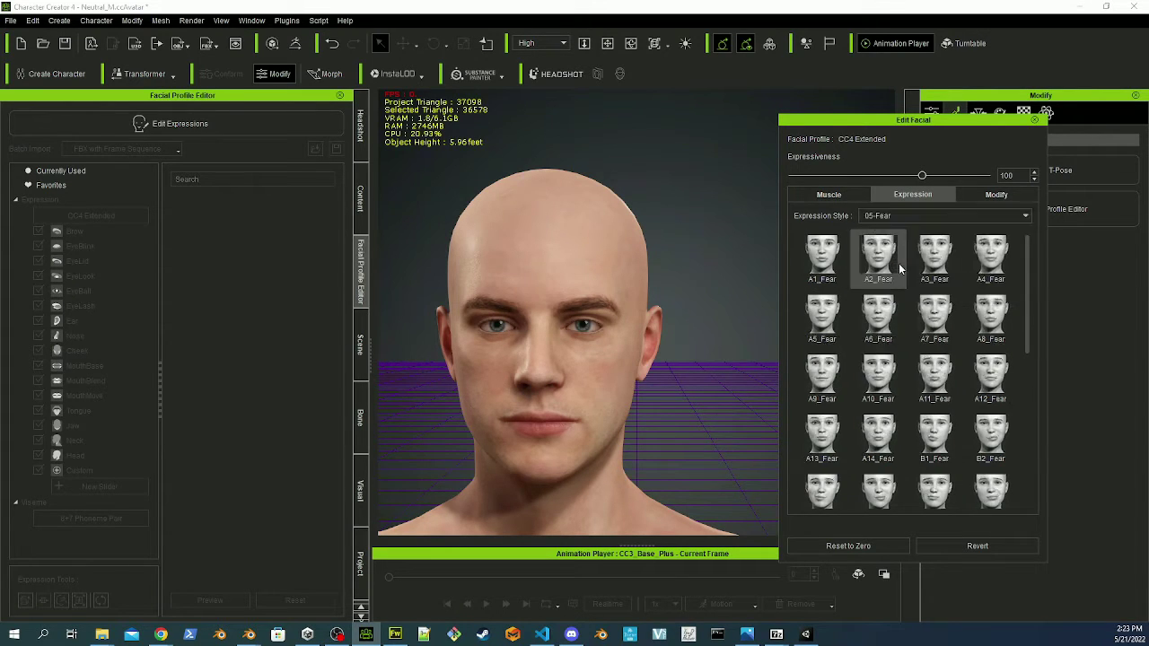
{"action": "left_click", "coordinate": [875, 440]}
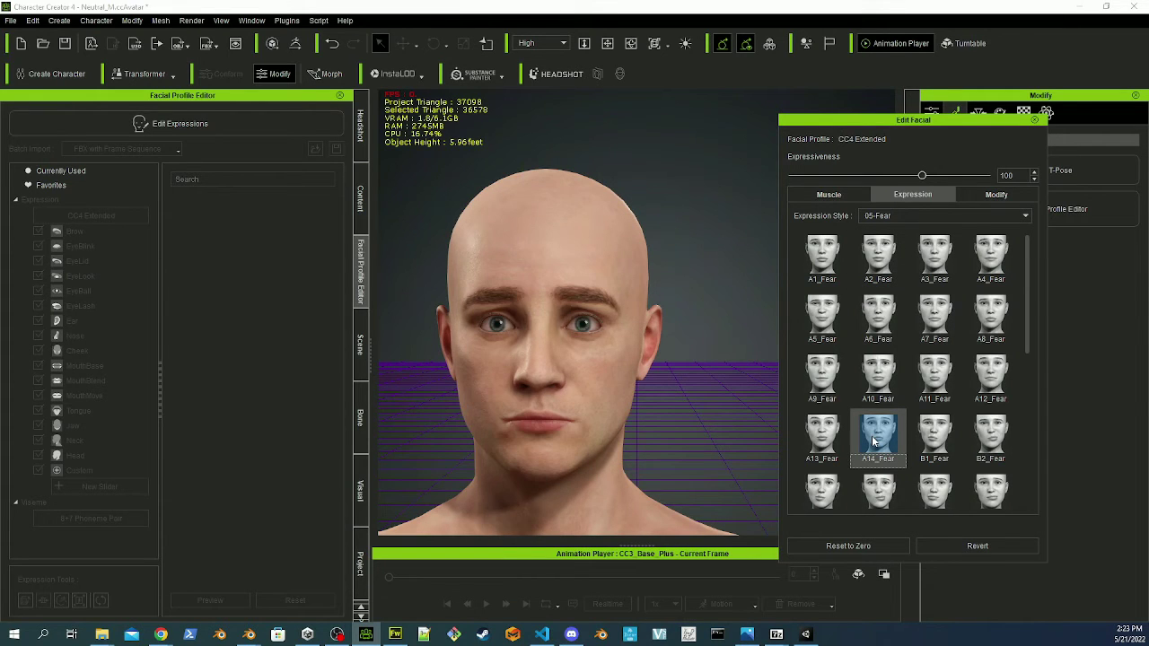
{"action": "left_click", "coordinate": [830, 195]}
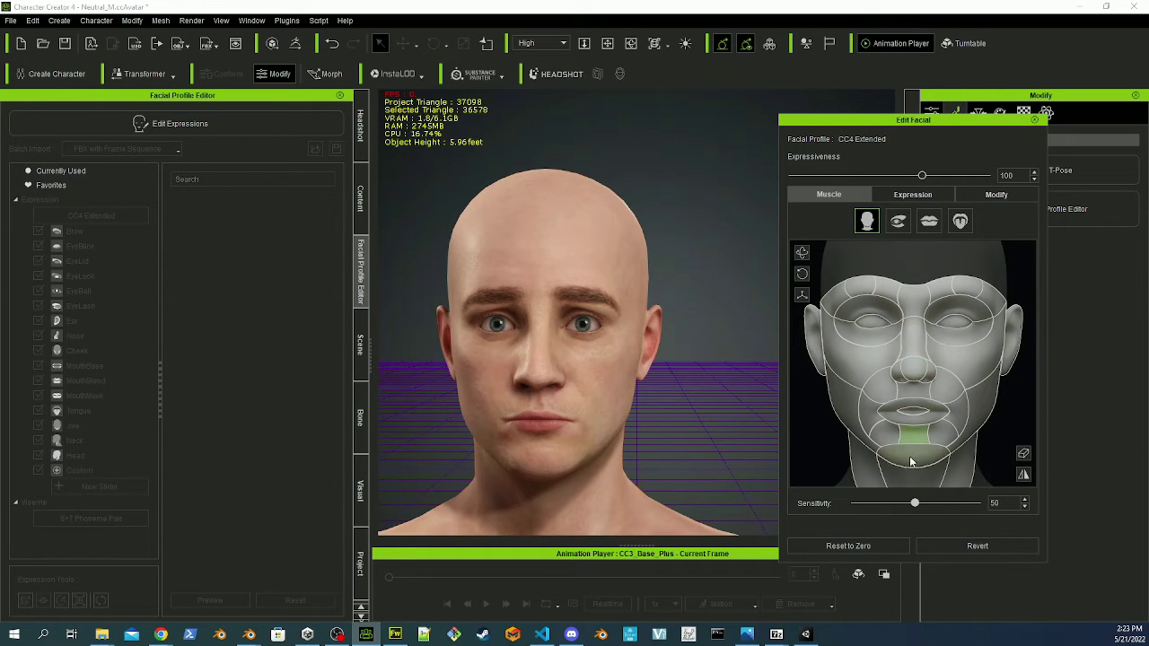
- Drop the jaw open and raise the right brow on the muscle map, then close Edit Facial
{"action": "left_click_drag", "start_coordinate": [916, 444], "coordinate": [919, 499]}
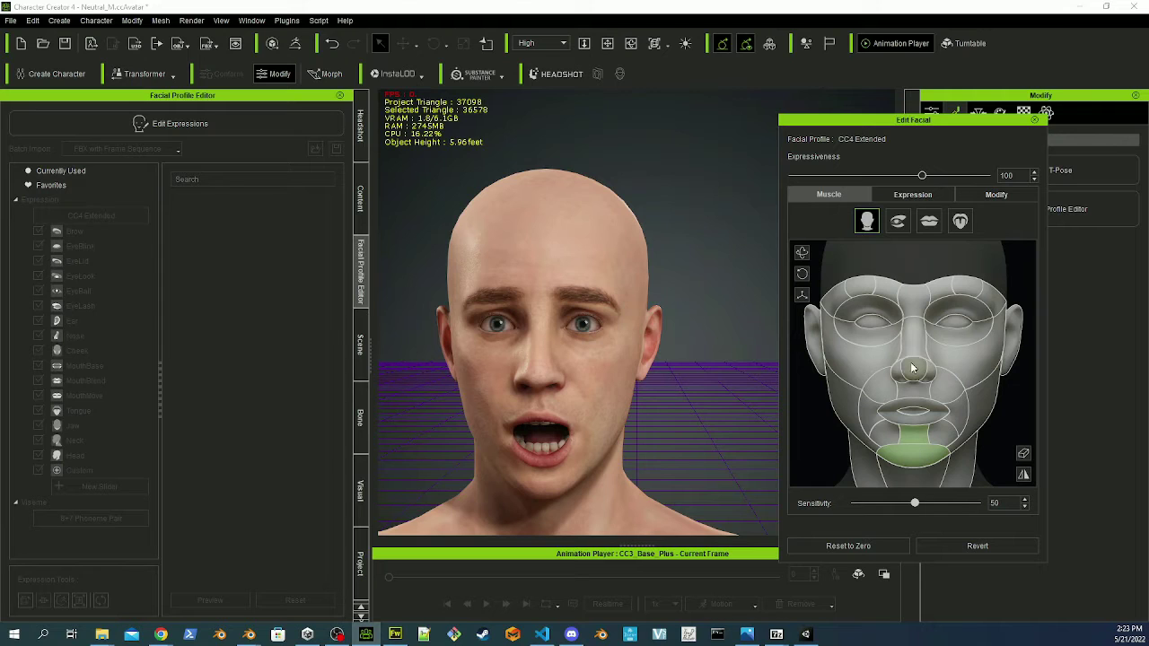
{"action": "left_click", "coordinate": [959, 221]}
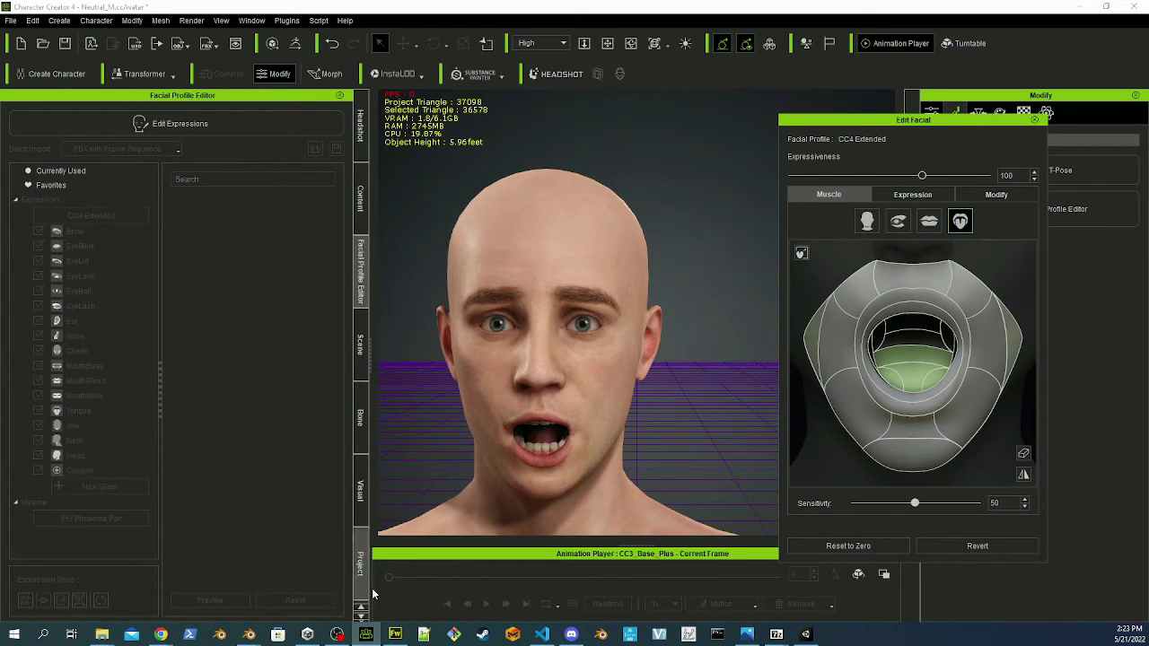
{"action": "left_click", "coordinate": [899, 223]}
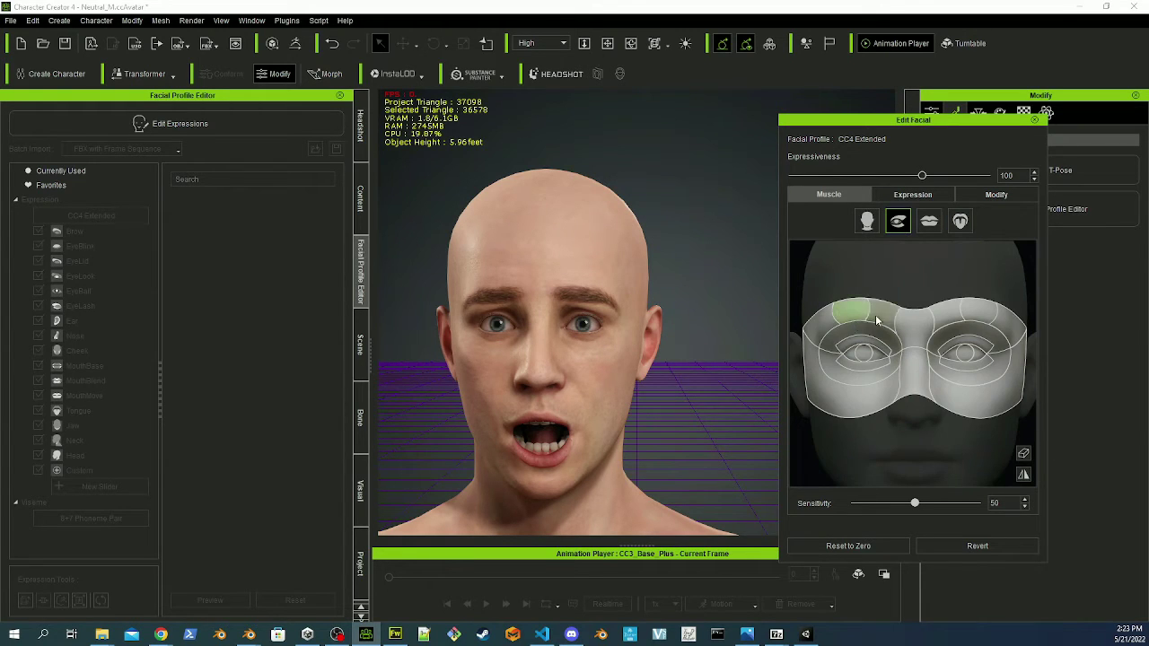
{"action": "left_click_drag", "start_coordinate": [830, 322], "coordinate": [865, 255]}
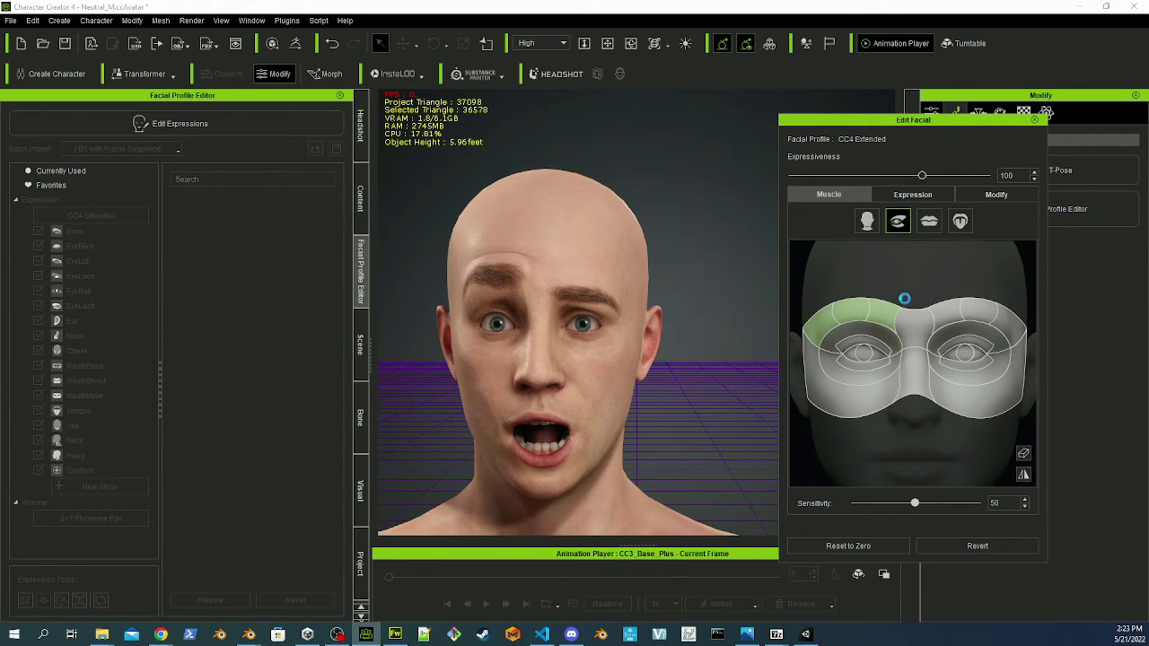
{"action": "left_click", "coordinate": [1035, 120]}
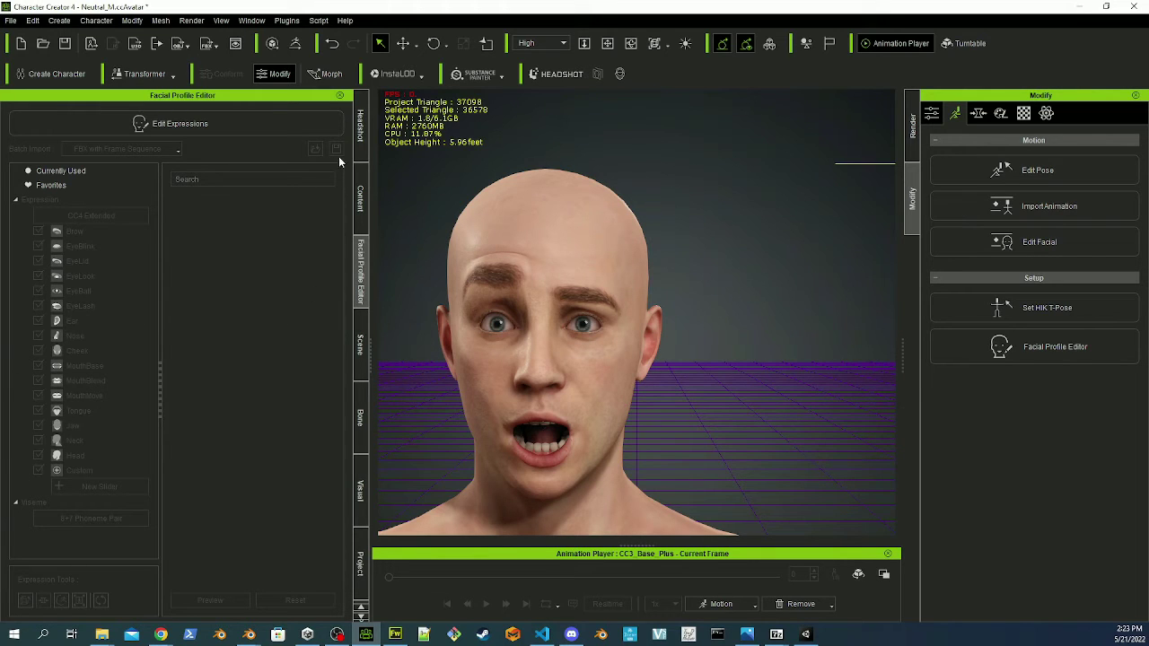
- Save the open-mouthed, raised-brow face as a new custom slider named 'somethingElse'
{"action": "left_click", "coordinate": [256, 124]}
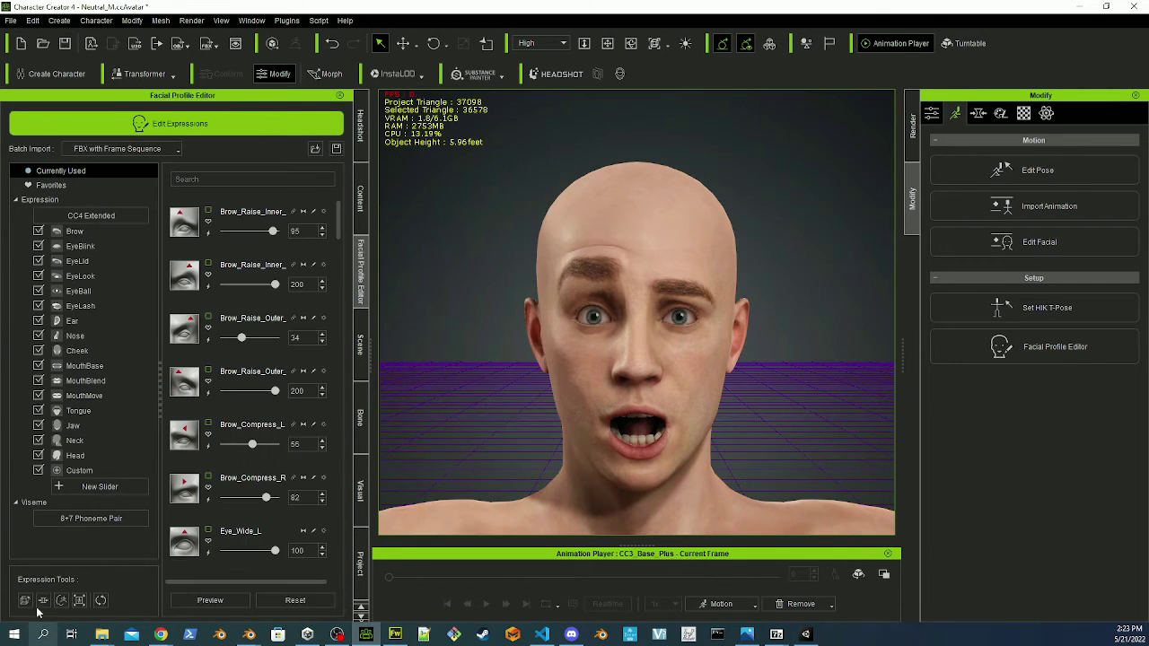
{"action": "left_click", "coordinate": [123, 489]}
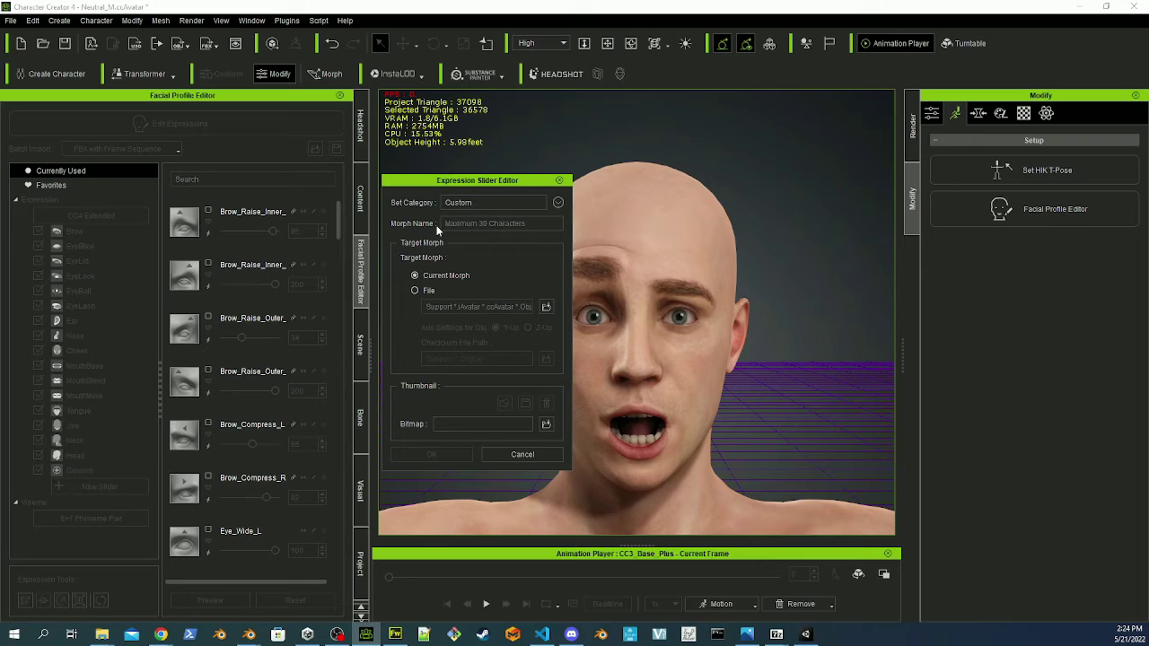
{"action": "type", "text": "c"}
{"action": "type", "text": "om"}
{"action": "type", "text": "ethingElse"}
{"action": "left_click", "coordinate": [436, 456]}
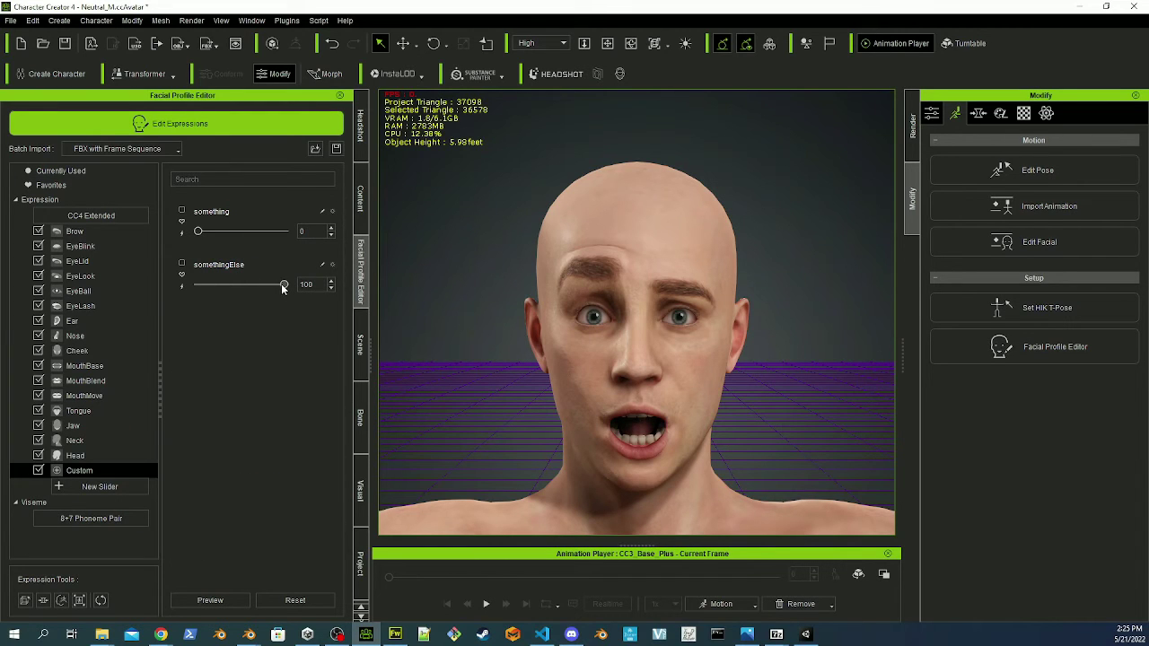
- Blend the custom sliders to something 39 and somethingElse 68, then list the Ear sliders
{"action": "left_click_drag", "start_coordinate": [283, 286], "coordinate": [122, 294]}
{"action": "left_click_drag", "start_coordinate": [198, 285], "coordinate": [112, 308]}
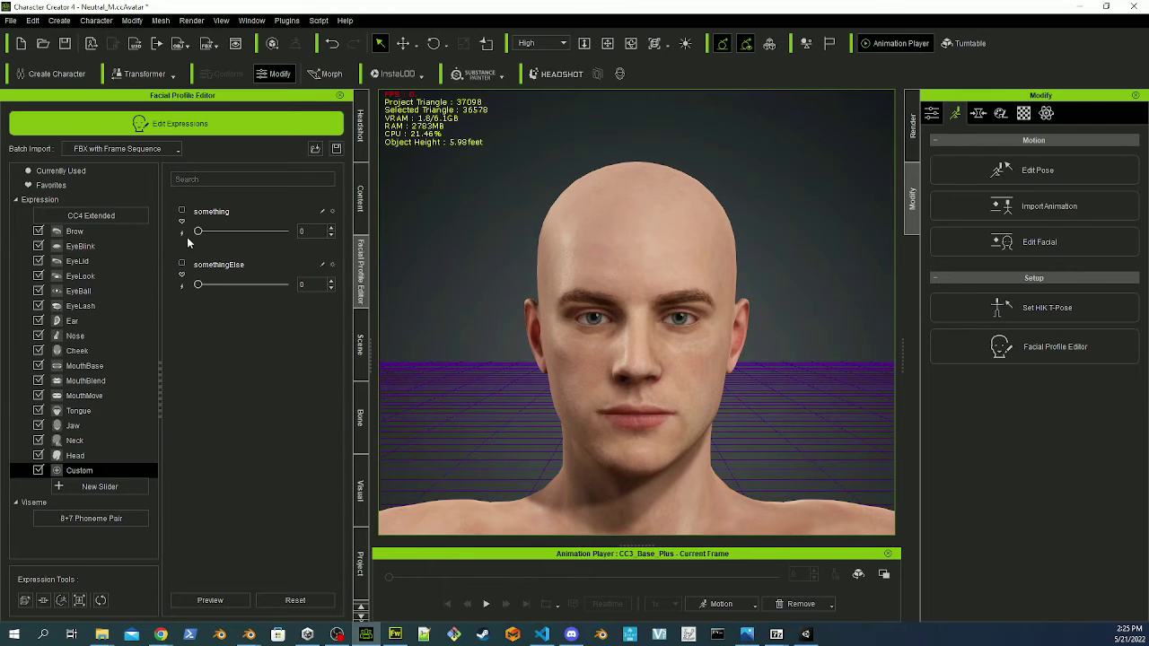
{"action": "left_click_drag", "start_coordinate": [198, 233], "coordinate": [258, 238]}
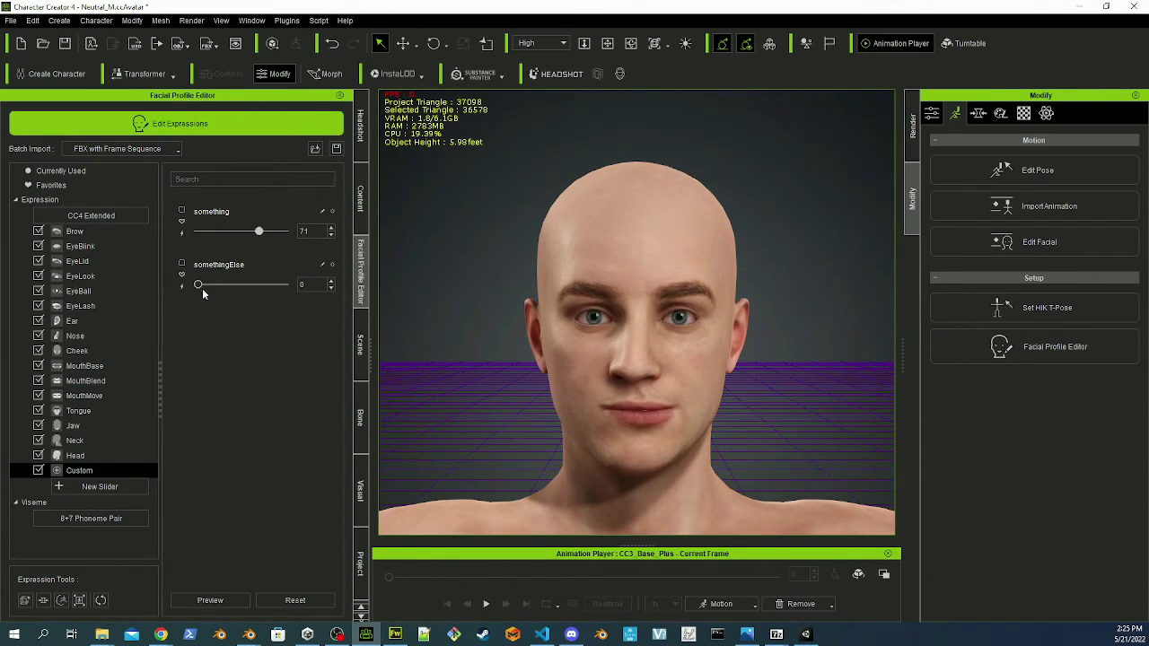
{"action": "left_click_drag", "start_coordinate": [198, 284], "coordinate": [234, 286]}
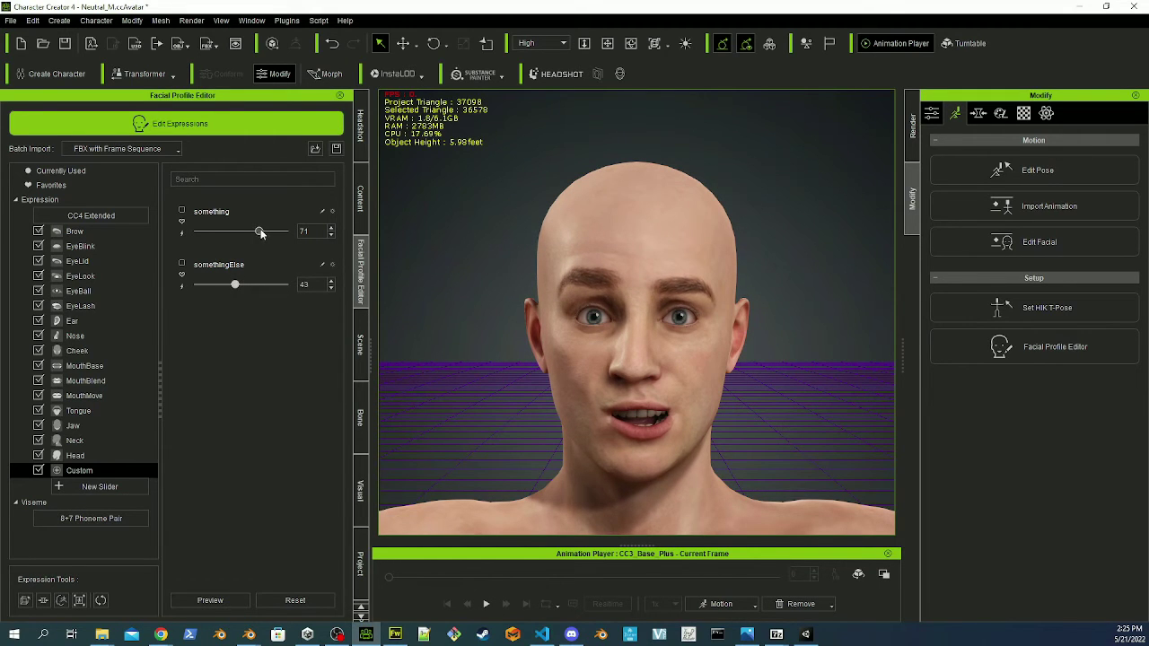
{"action": "left_click_drag", "start_coordinate": [259, 232], "coordinate": [230, 232]}
{"action": "left_click_drag", "start_coordinate": [236, 286], "coordinate": [257, 285]}
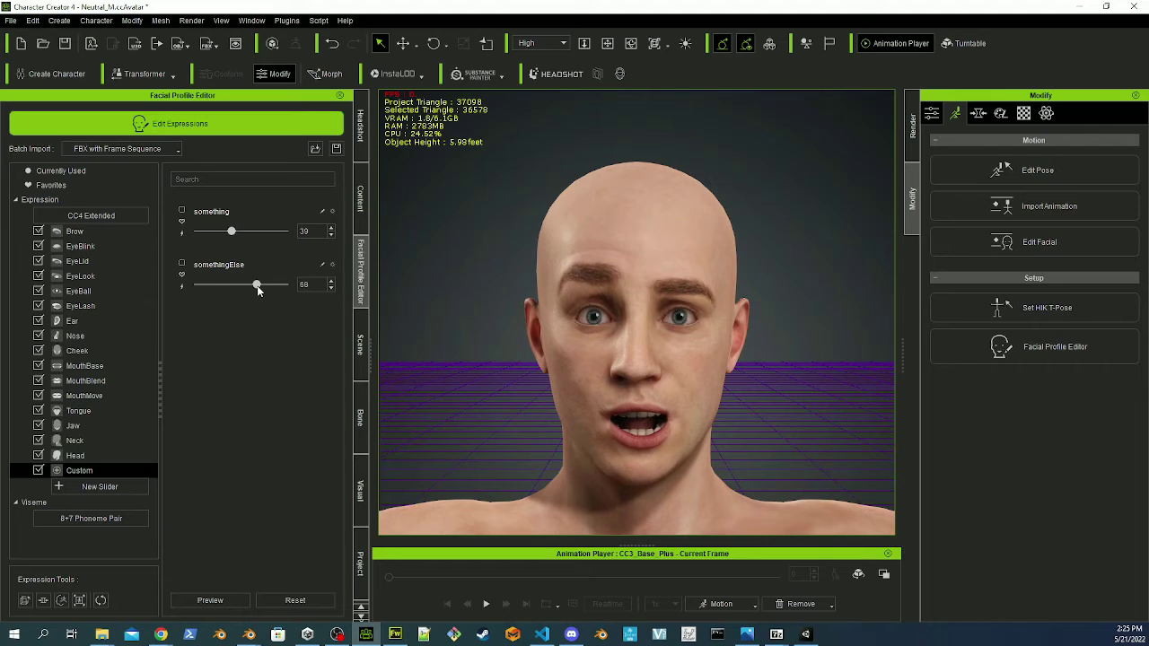
{"action": "left_click", "coordinate": [82, 321]}
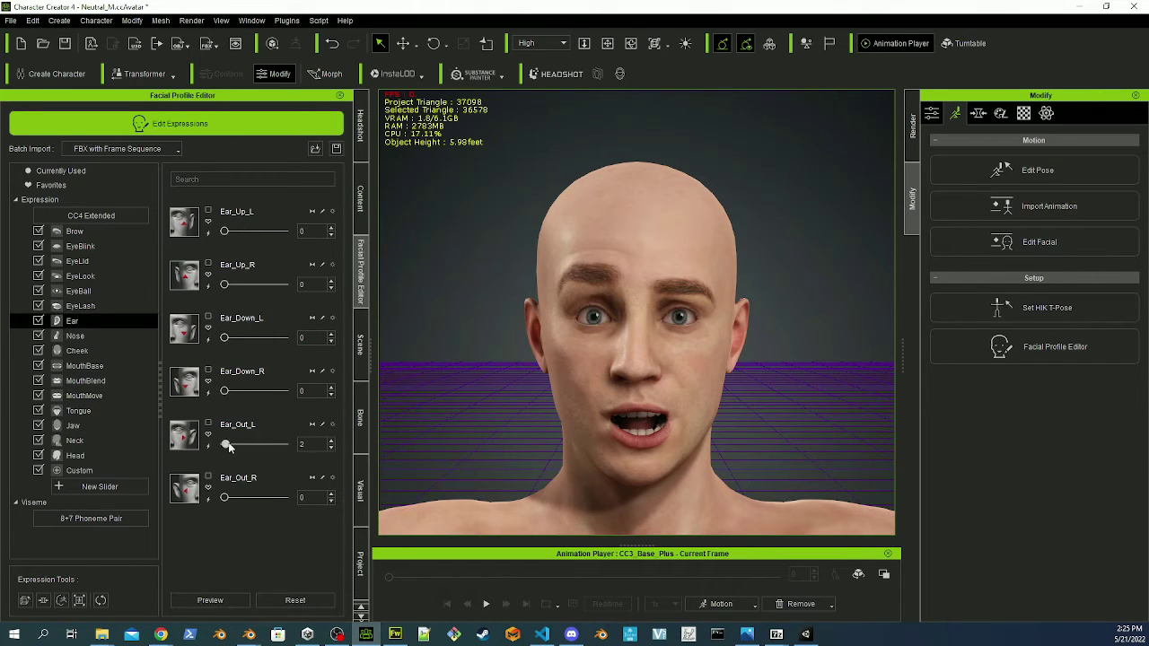
- Push both ears outward, setting Ear_Out_L and Ear_Out_R to 200
{"action": "left_click_drag", "start_coordinate": [225, 448], "coordinate": [370, 450]}
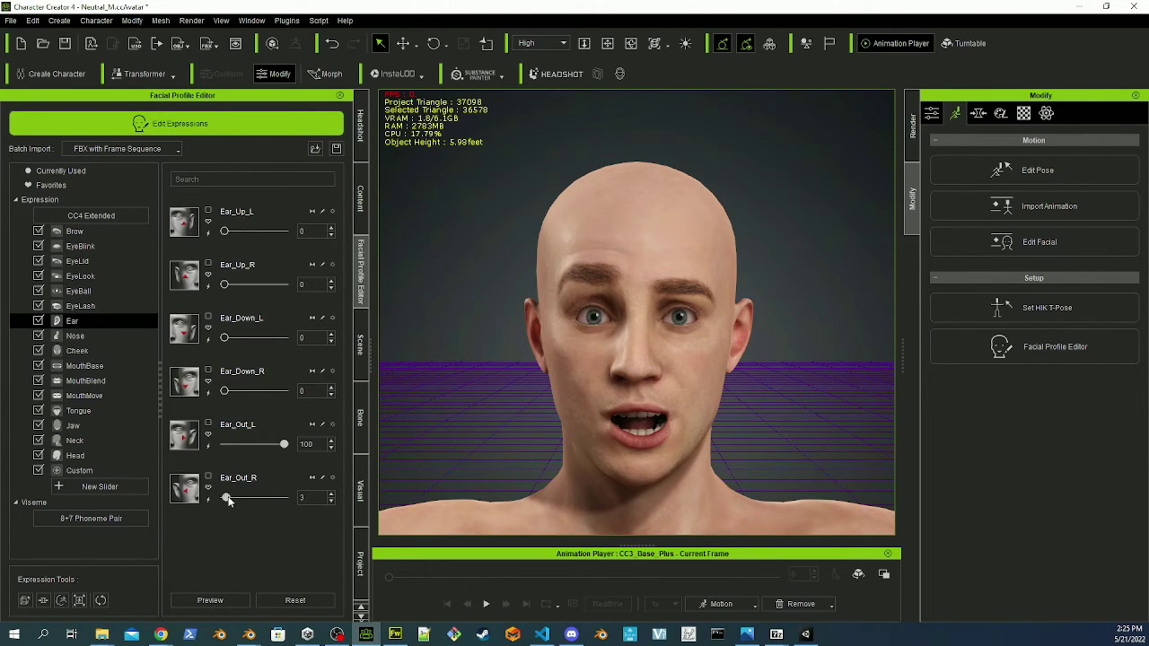
{"action": "left_click_drag", "start_coordinate": [224, 499], "coordinate": [322, 503]}
{"action": "left_click", "coordinate": [331, 495]}
{"action": "left_click", "coordinate": [329, 495]}
{"action": "left_click", "coordinate": [329, 495]}
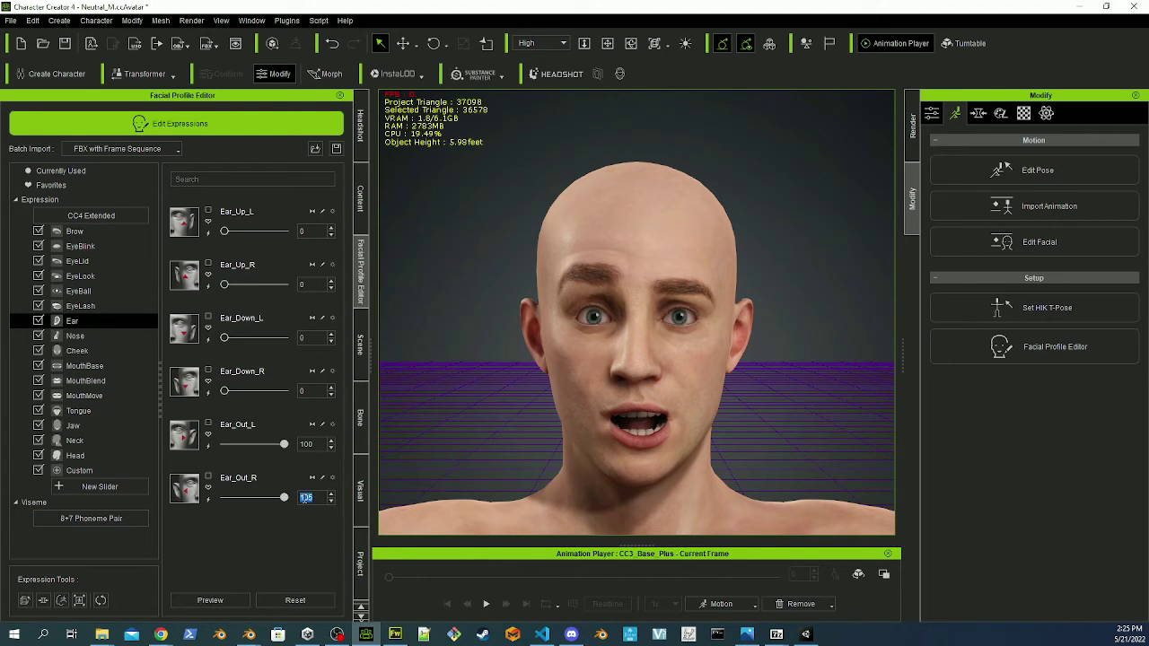
{"action": "type", "text": "200"}
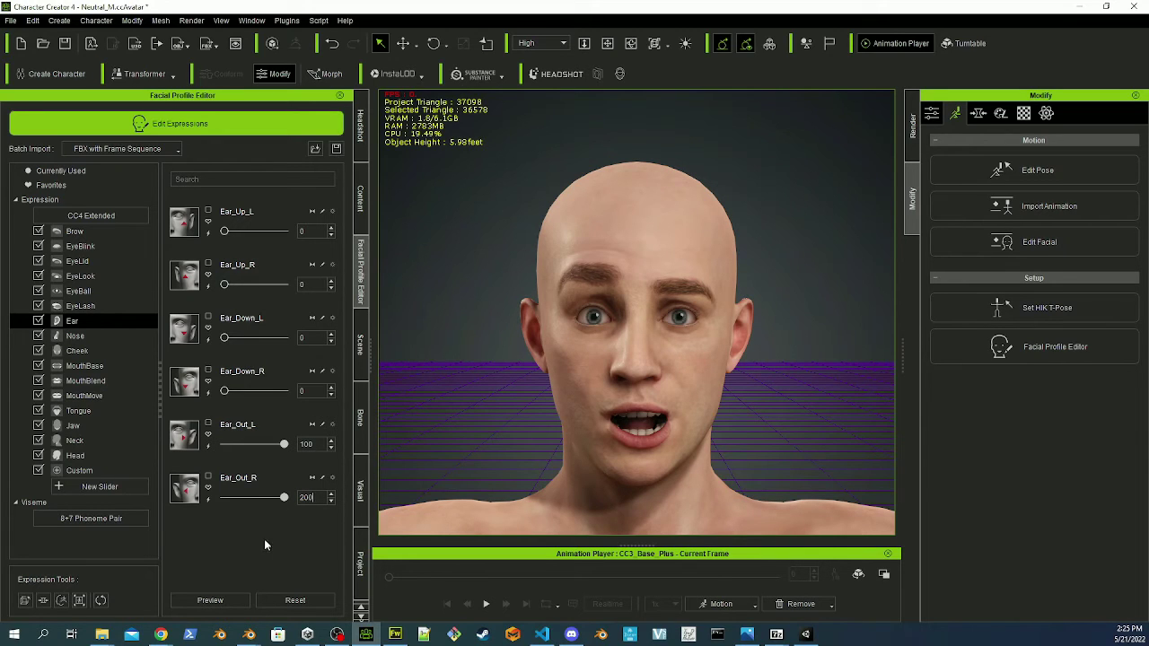
{"action": "double_click", "coordinate": [318, 448]}
{"action": "type", "text": "200"}
{"action": "key", "text": "Return"}
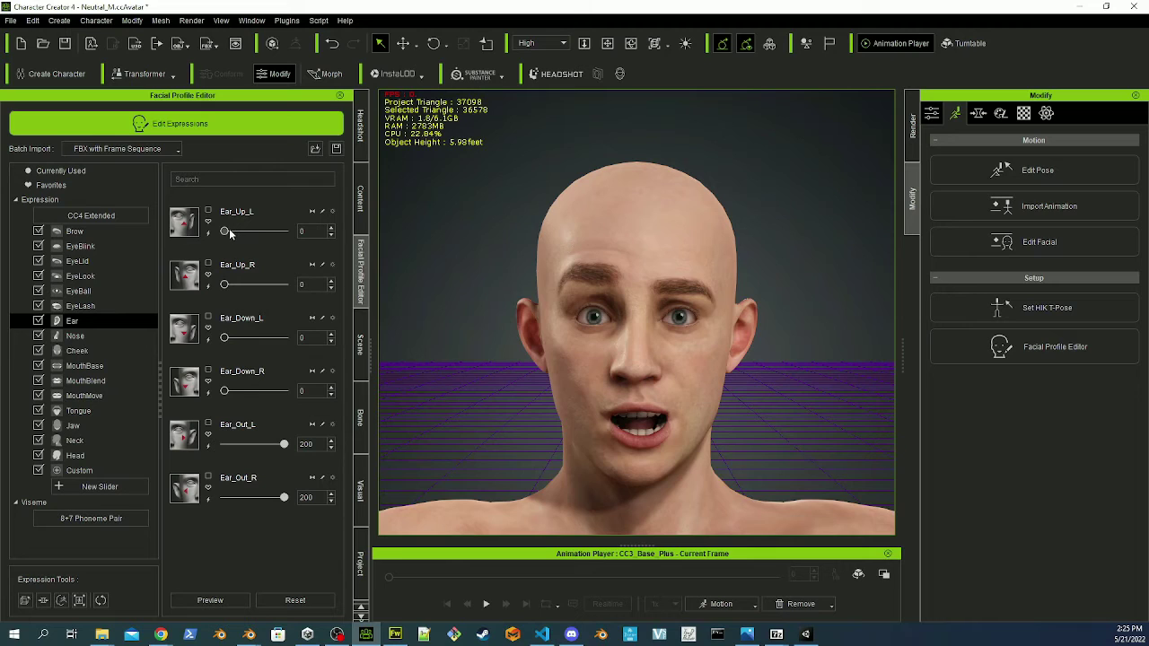
- Set Ear_Up_L to 78, Ear_Up_R to 72 and Ear_Down_R to 71
{"action": "left_click_drag", "start_coordinate": [225, 231], "coordinate": [270, 232]}
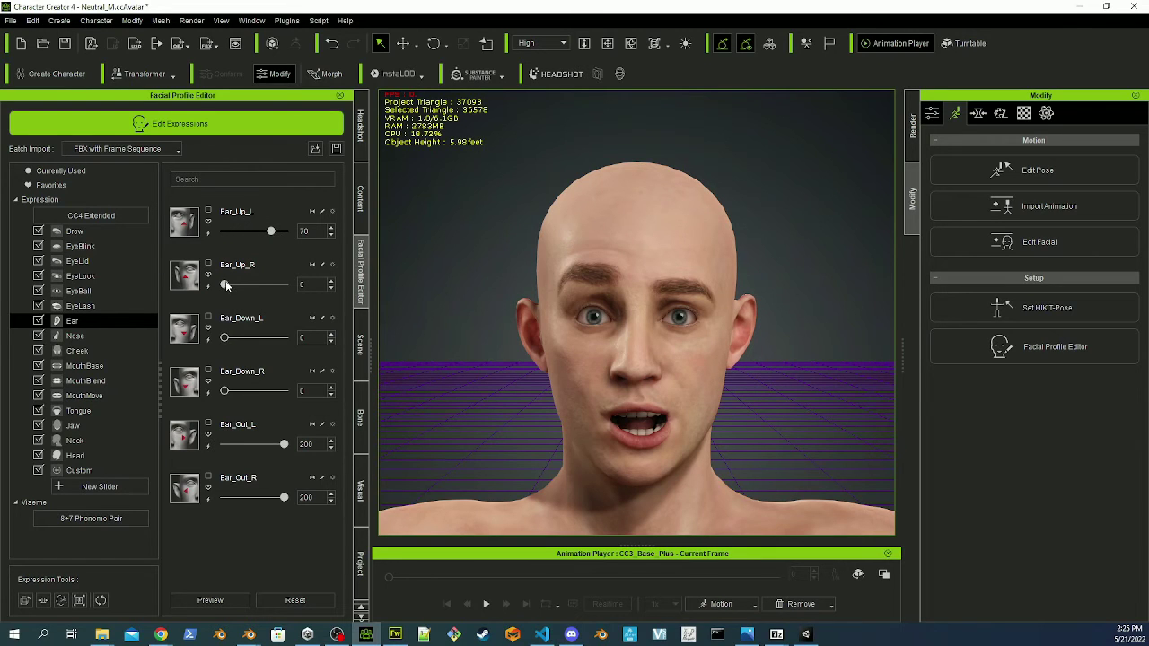
{"action": "left_click_drag", "start_coordinate": [226, 285], "coordinate": [267, 285]}
{"action": "left_click_drag", "start_coordinate": [226, 390], "coordinate": [272, 393]}
- Dilate the pupils with the EyeBall sliders, setting Eye_Pupil_Contract to 27
{"action": "left_click", "coordinate": [99, 351]}
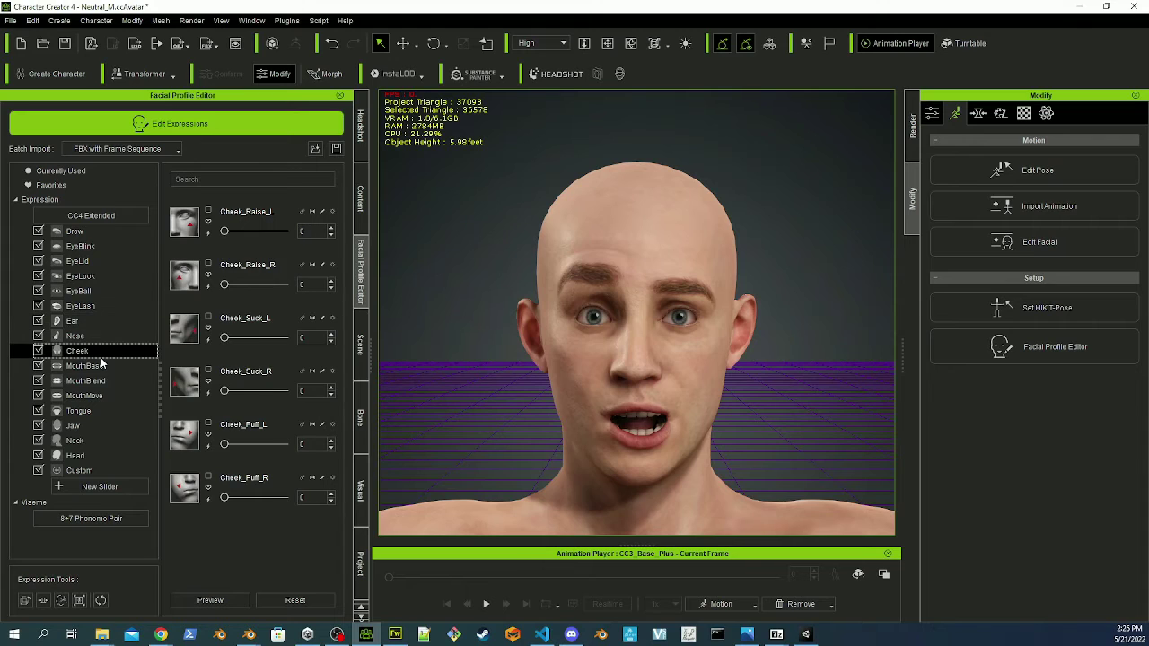
{"action": "left_click", "coordinate": [103, 291]}
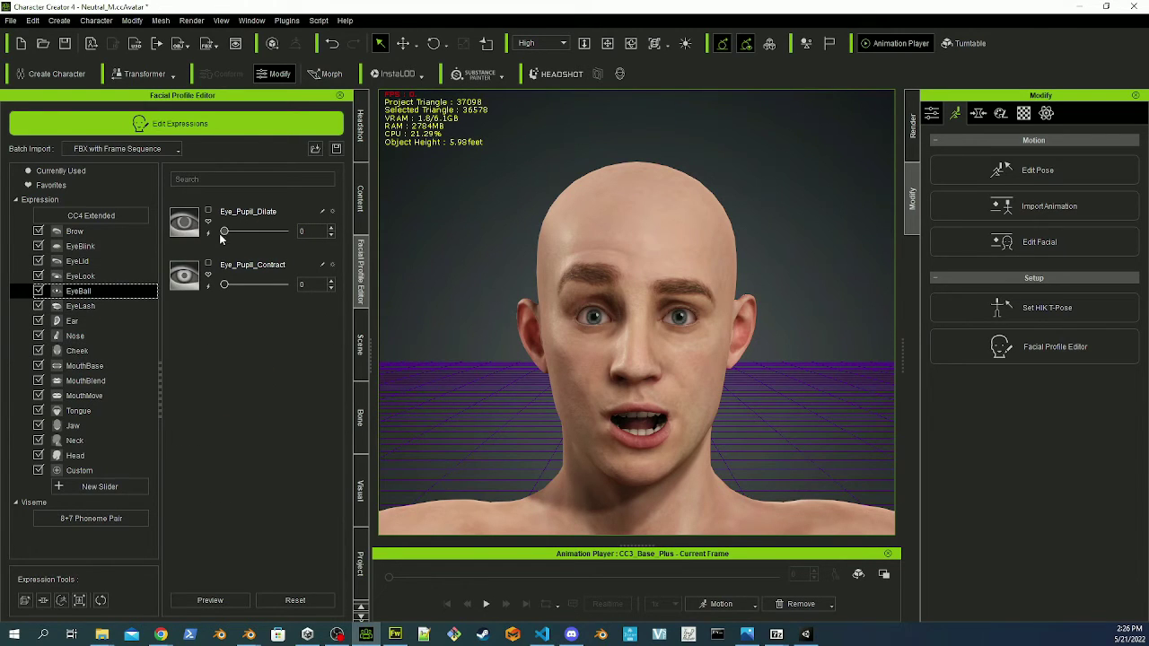
{"action": "left_click_drag", "start_coordinate": [224, 231], "coordinate": [269, 236]}
{"action": "left_click_drag", "start_coordinate": [226, 287], "coordinate": [241, 287]}
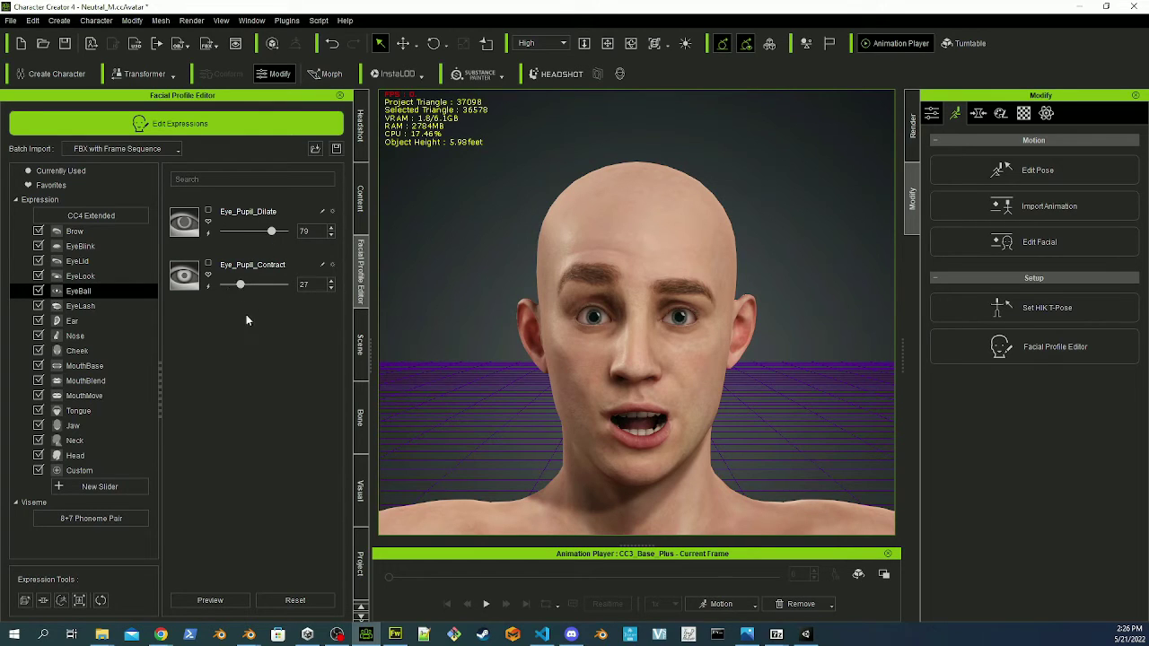
- Widen both eyes (Eye_Wide_L 100, Eye_Wide_R 98) and start a new custom slider
{"action": "left_click", "coordinate": [99, 263]}
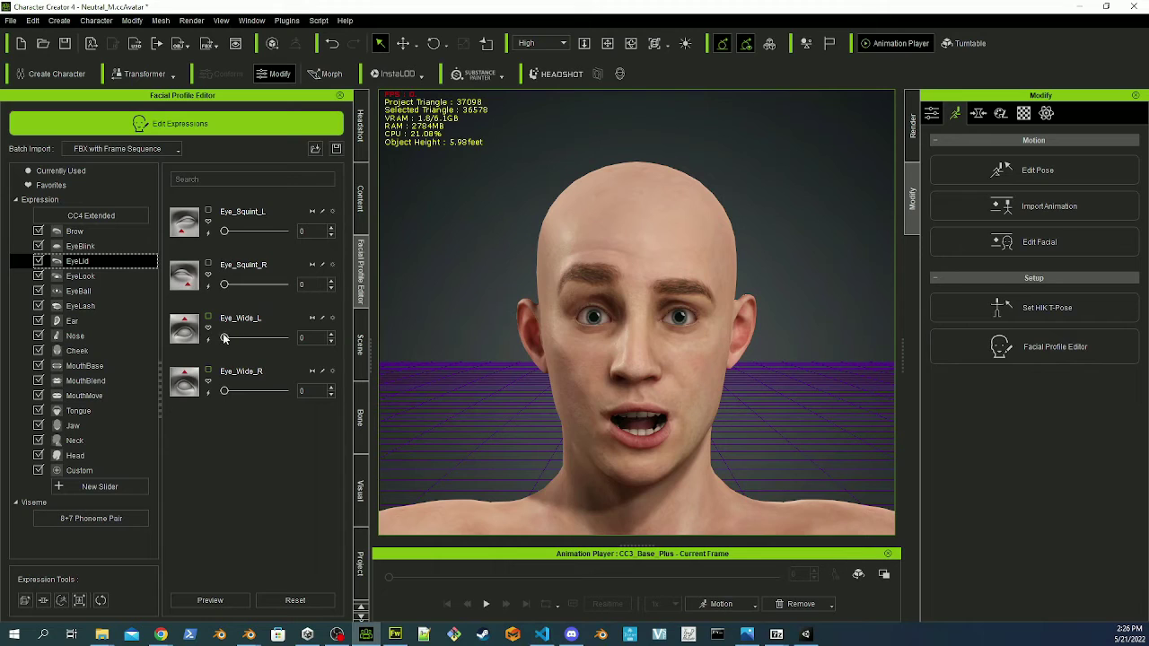
{"action": "left_click_drag", "start_coordinate": [224, 339], "coordinate": [284, 338]}
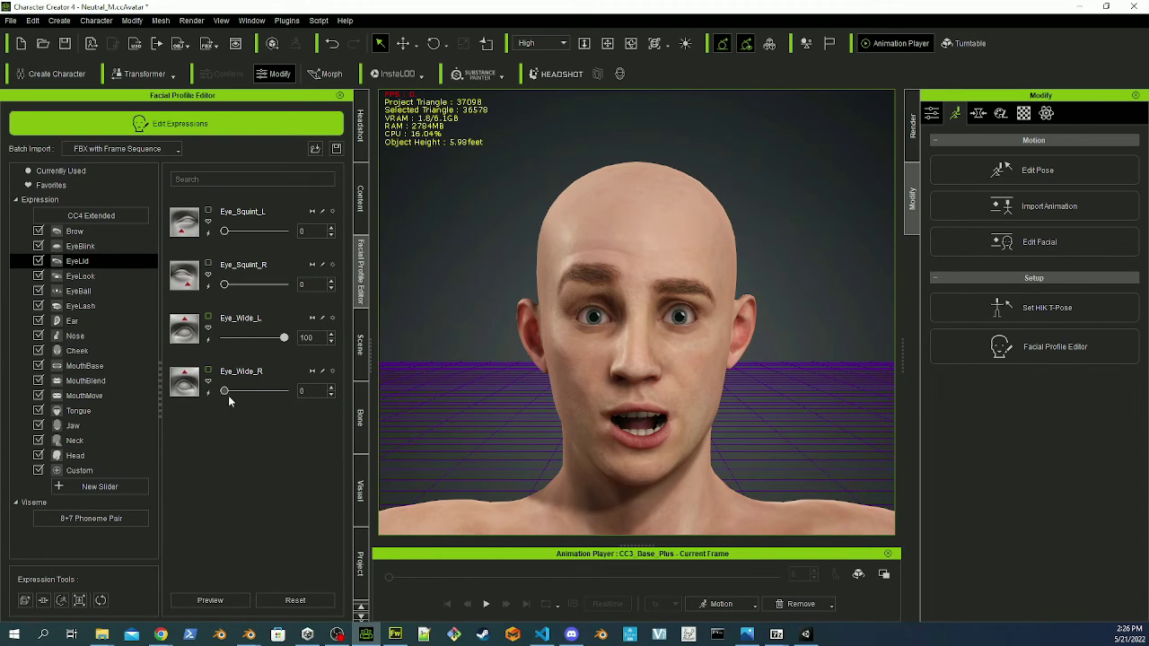
{"action": "left_click_drag", "start_coordinate": [223, 393], "coordinate": [303, 393]}
{"action": "left_click", "coordinate": [85, 488]}
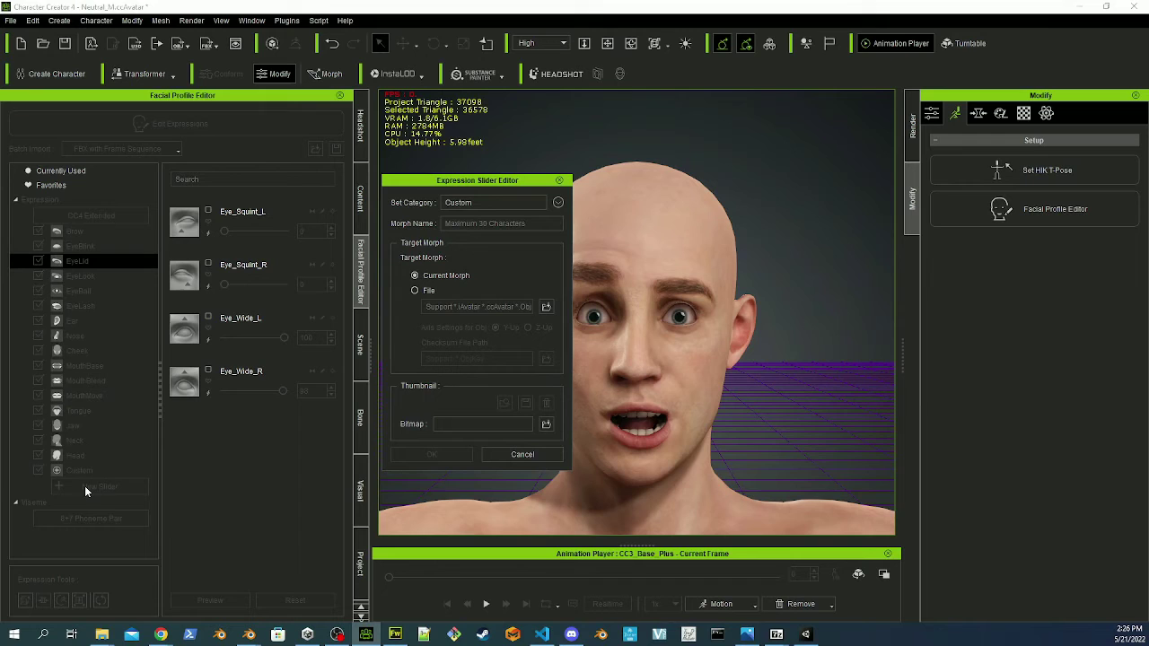
- Name the new custom expression slider 'something3'
{"action": "left_click", "coordinate": [468, 222]}
{"action": "type", "text": "something3"}
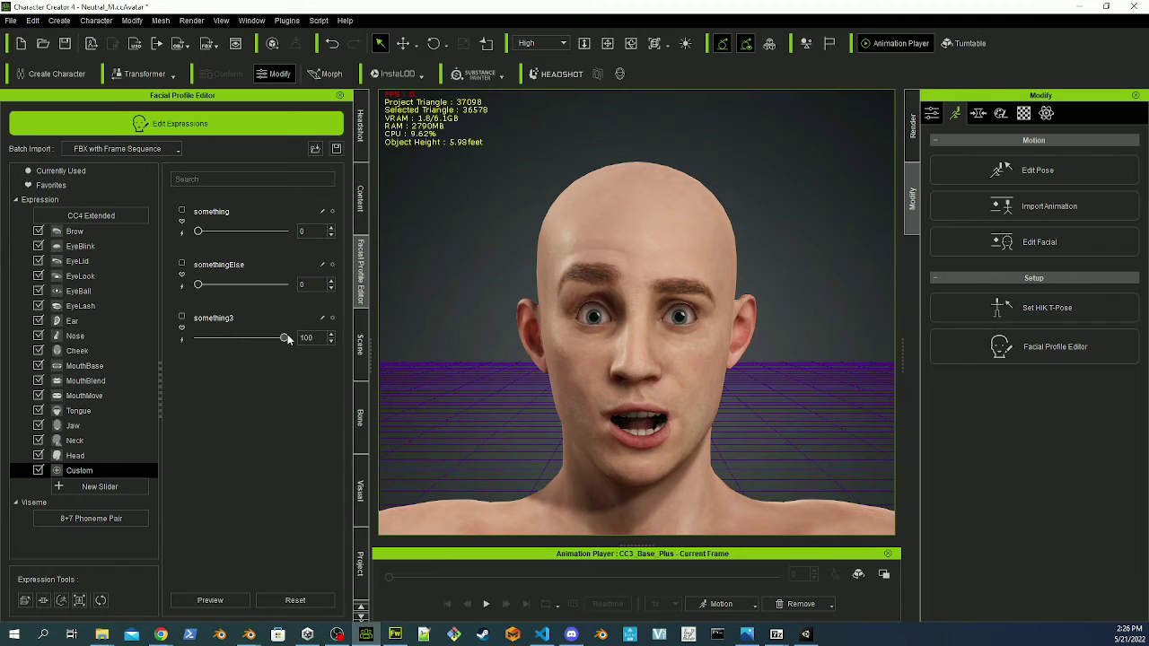
- Preview the something3 slider and return it to 0, leaving the face neutral
{"action": "left_click_drag", "start_coordinate": [287, 338], "coordinate": [443, 347]}
{"action": "left_click_drag", "start_coordinate": [294, 340], "coordinate": [197, 340]}
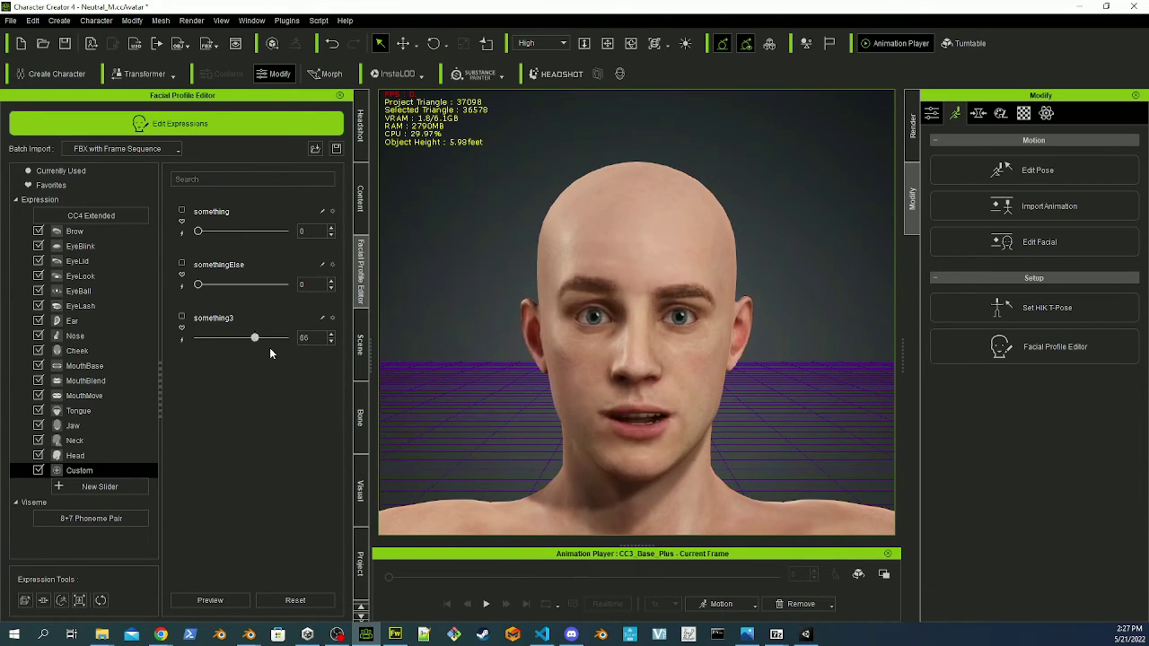
{"action": "left_click_drag", "start_coordinate": [276, 338], "coordinate": [197, 337]}
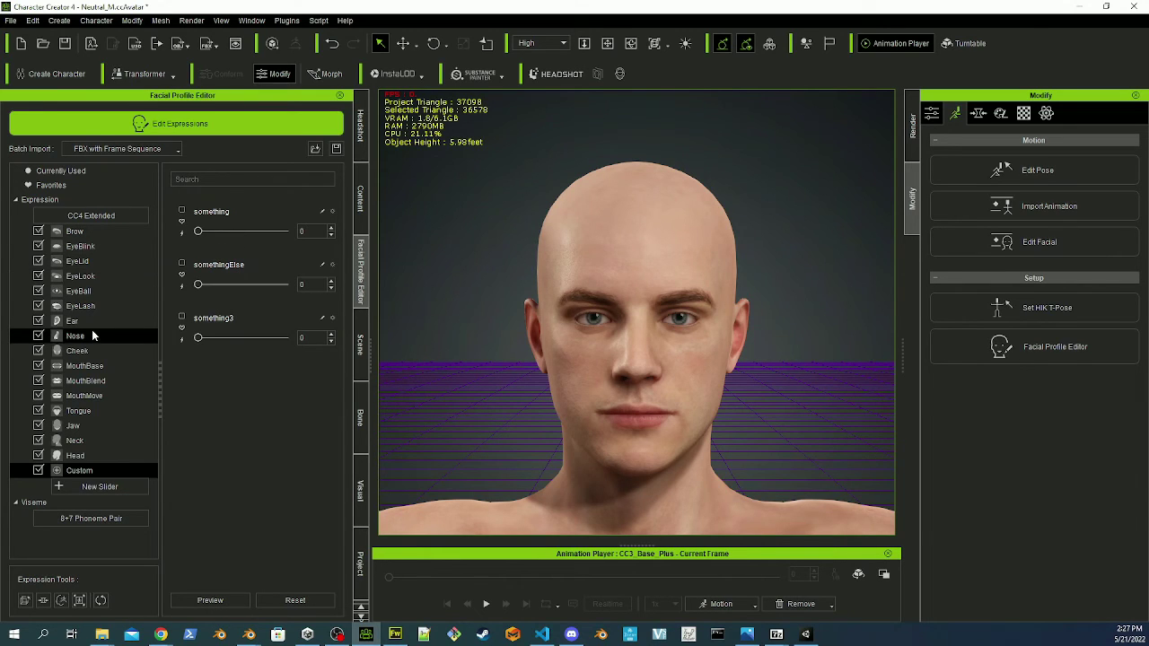
- Show the EyeLook sliders, test Eye_R_Look_L and Eye_L_Look_L, then reset them to 0
{"action": "left_click", "coordinate": [80, 276]}
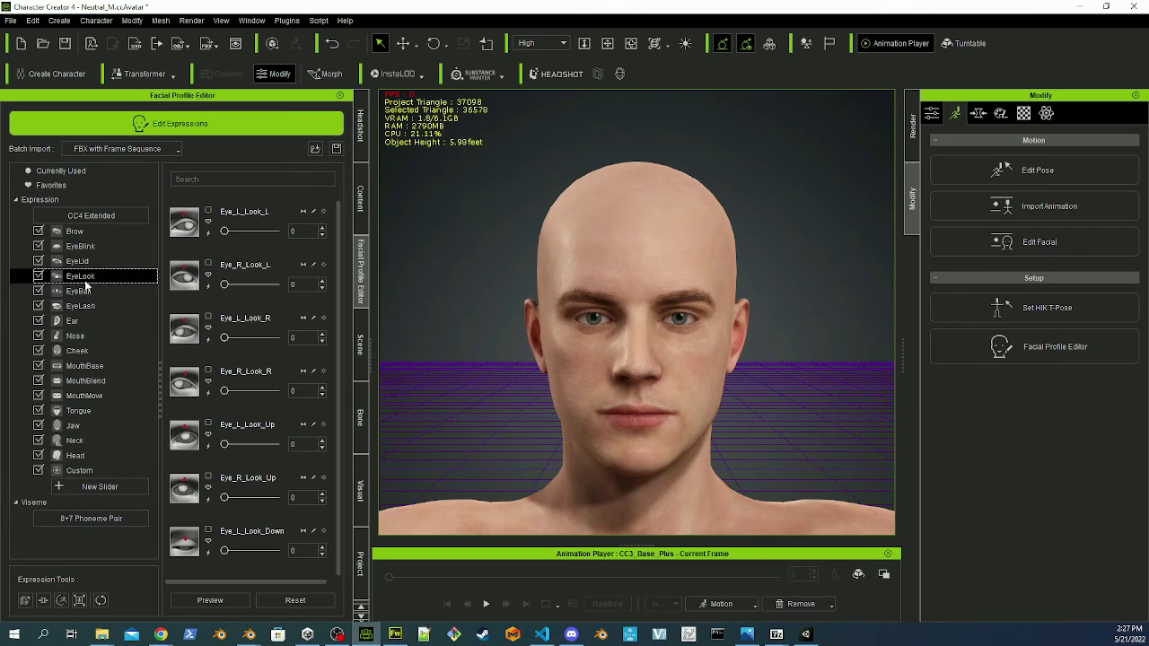
{"action": "left_click_drag", "start_coordinate": [225, 285], "coordinate": [321, 303]}
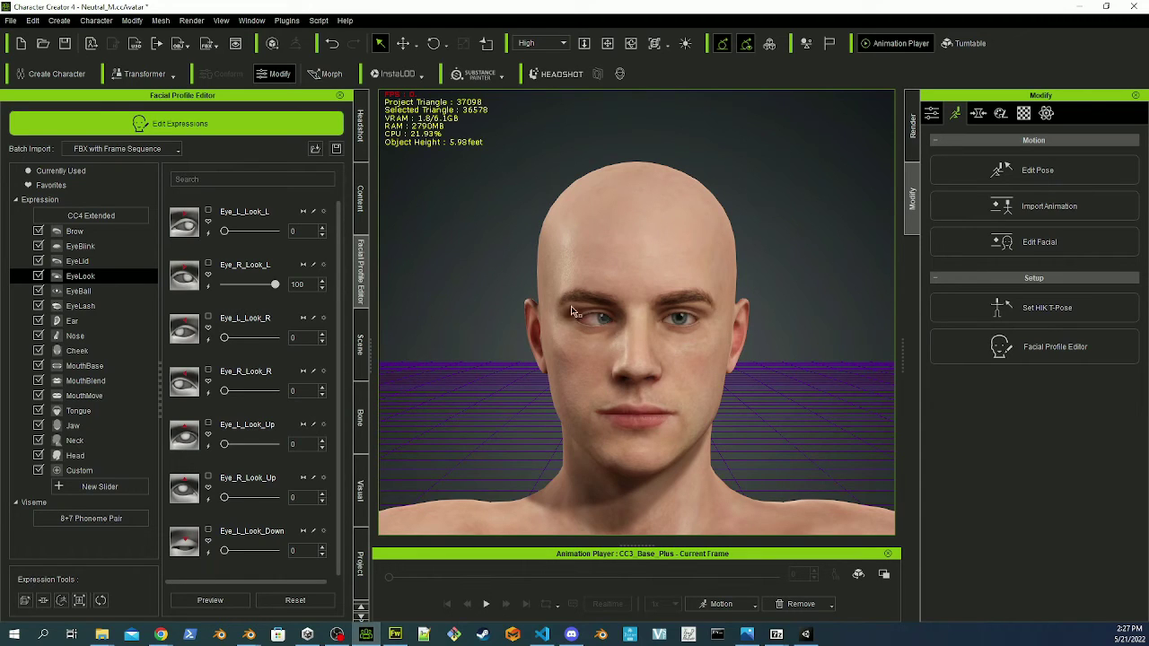
{"action": "left_click_drag", "start_coordinate": [275, 287], "coordinate": [157, 263]}
{"action": "left_click_drag", "start_coordinate": [224, 285], "coordinate": [276, 285]}
{"action": "mouse_move", "coordinate": [224, 230]}
{"action": "left_mouse_down"}
{"action": "mouse_move", "coordinate": [275, 231]}
{"action": "mouse_move", "coordinate": [231, 233]}
{"action": "left_mouse_up"}
{"action": "left_click_drag", "start_coordinate": [271, 285], "coordinate": [224, 285]}
- Cancel a new slider, then preview something, somethingElse and something3, leaving them at 0
{"action": "left_click", "coordinate": [100, 490]}
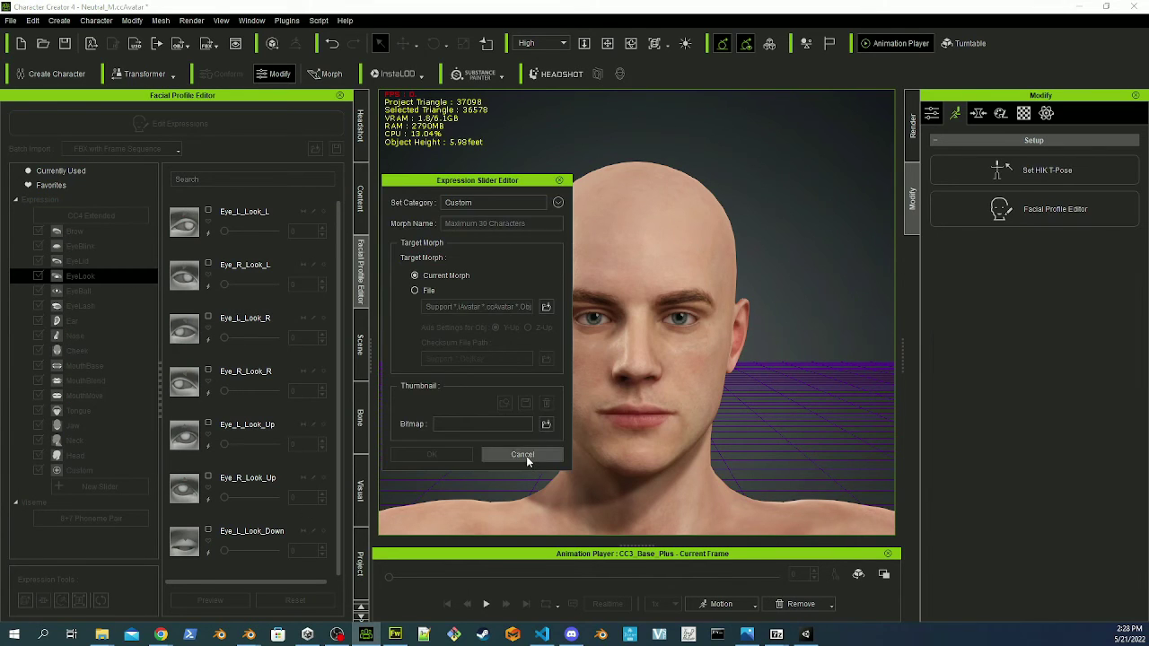
{"action": "left_click", "coordinate": [523, 454]}
{"action": "left_click", "coordinate": [90, 470]}
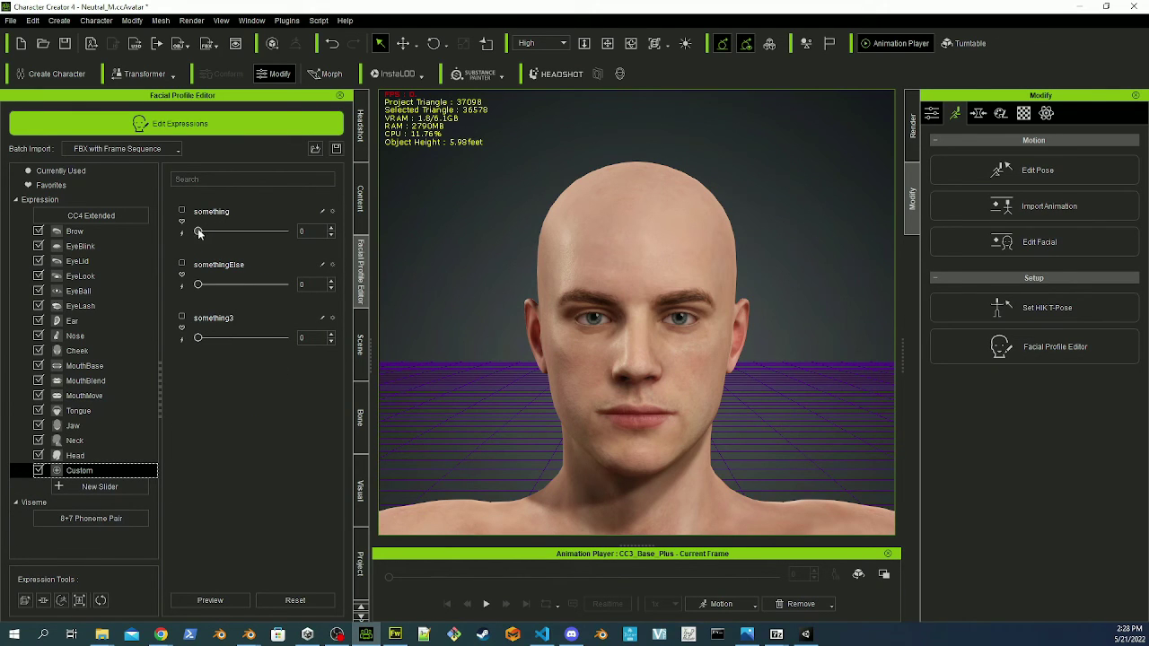
{"action": "left_click_drag", "start_coordinate": [200, 233], "coordinate": [155, 240]}
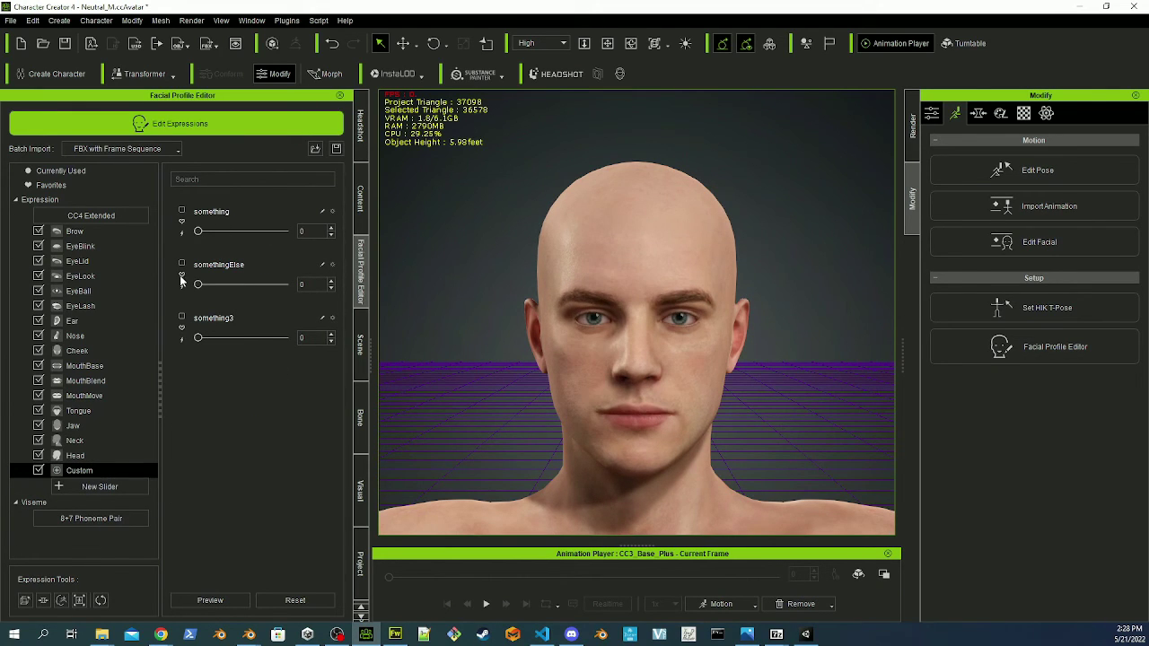
{"action": "left_click_drag", "start_coordinate": [199, 286], "coordinate": [171, 292]}
{"action": "left_click_drag", "start_coordinate": [226, 339], "coordinate": [200, 336]}
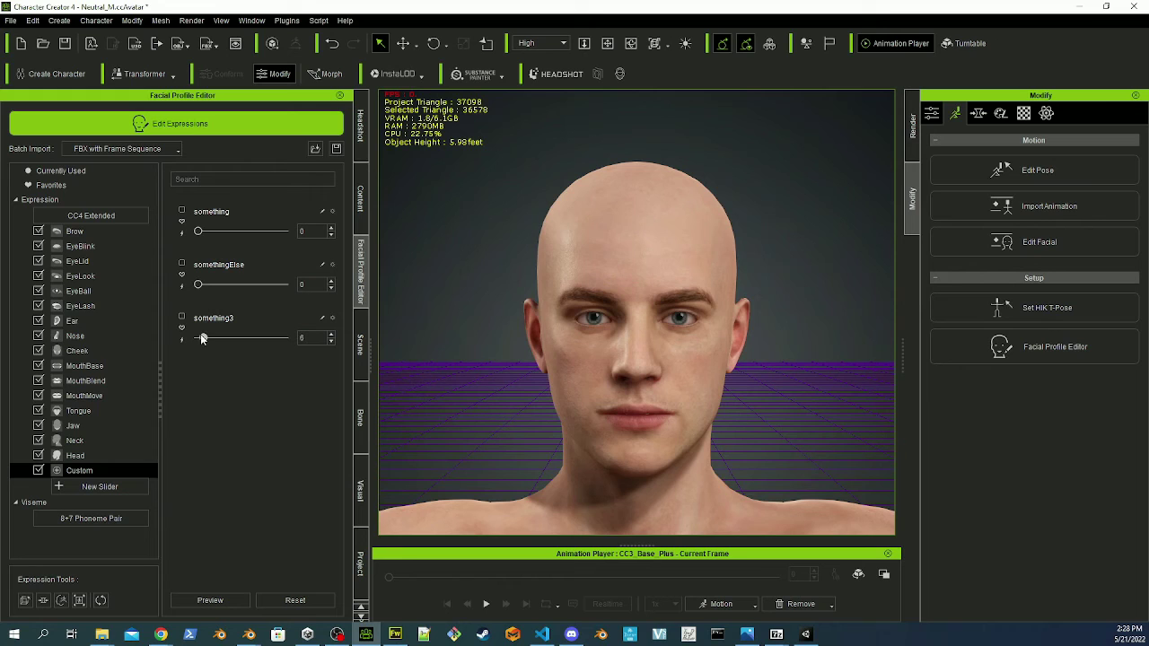
- Save the facial profile as a .ccFacialProfile file named 'save'
{"action": "left_click", "coordinate": [335, 150]}
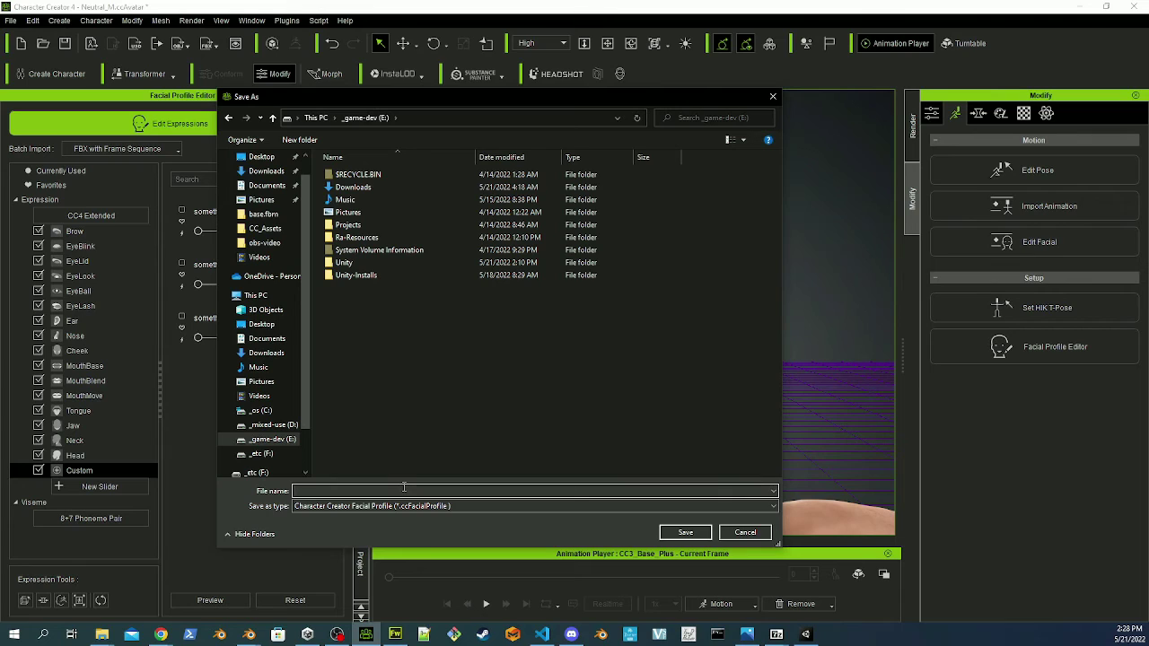
{"action": "type", "text": "save"}
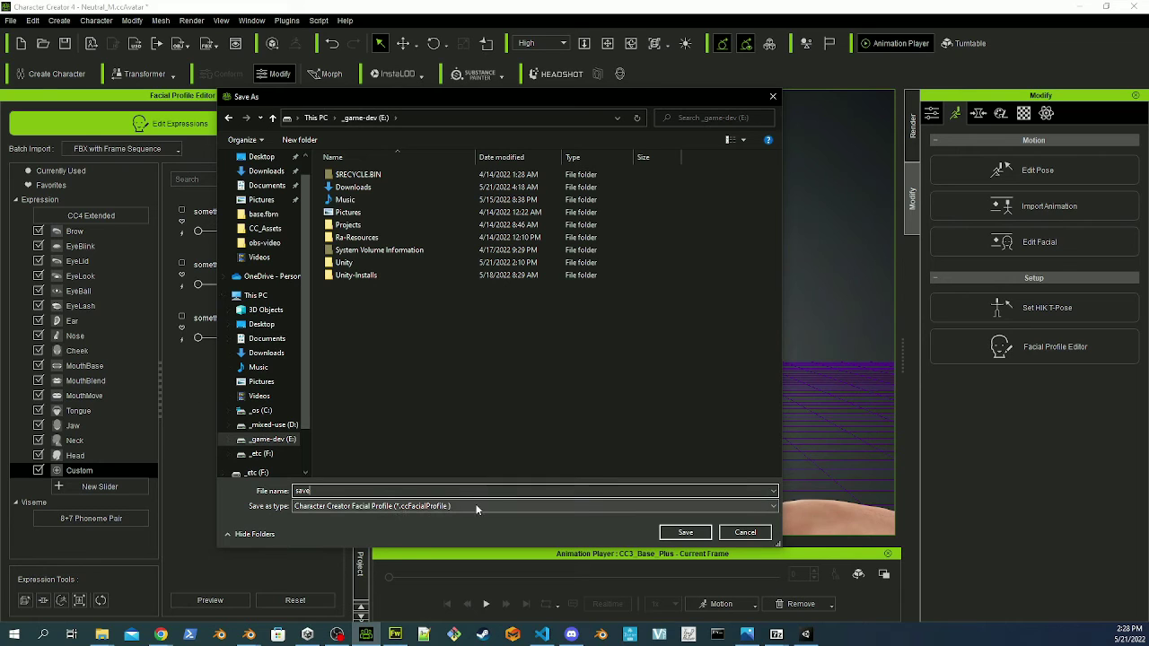
{"action": "left_click", "coordinate": [680, 531]}
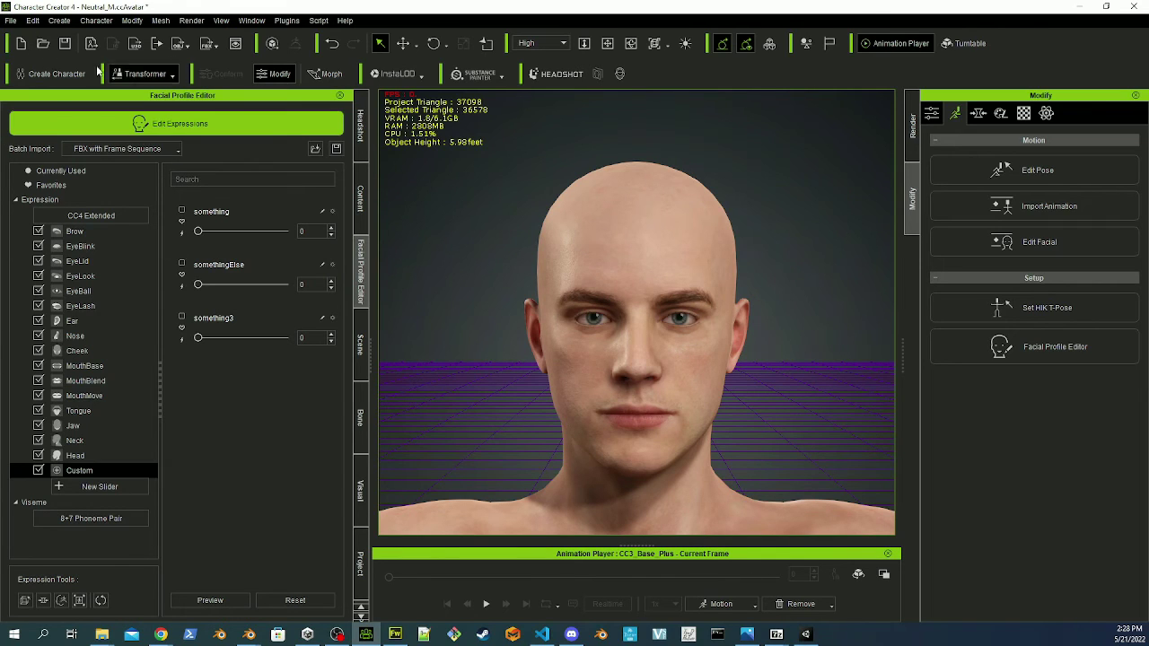
- Start a new project without saving and load the Neutral_F base character from Content
{"action": "left_click", "coordinate": [22, 44]}
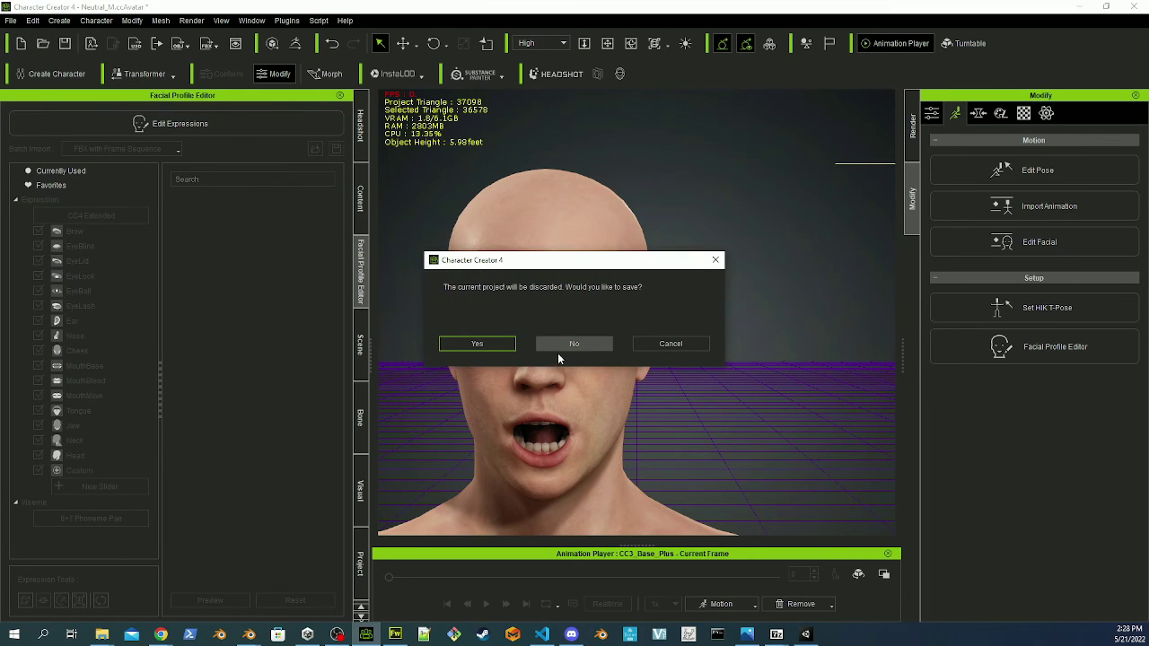
{"action": "left_click", "coordinate": [574, 344]}
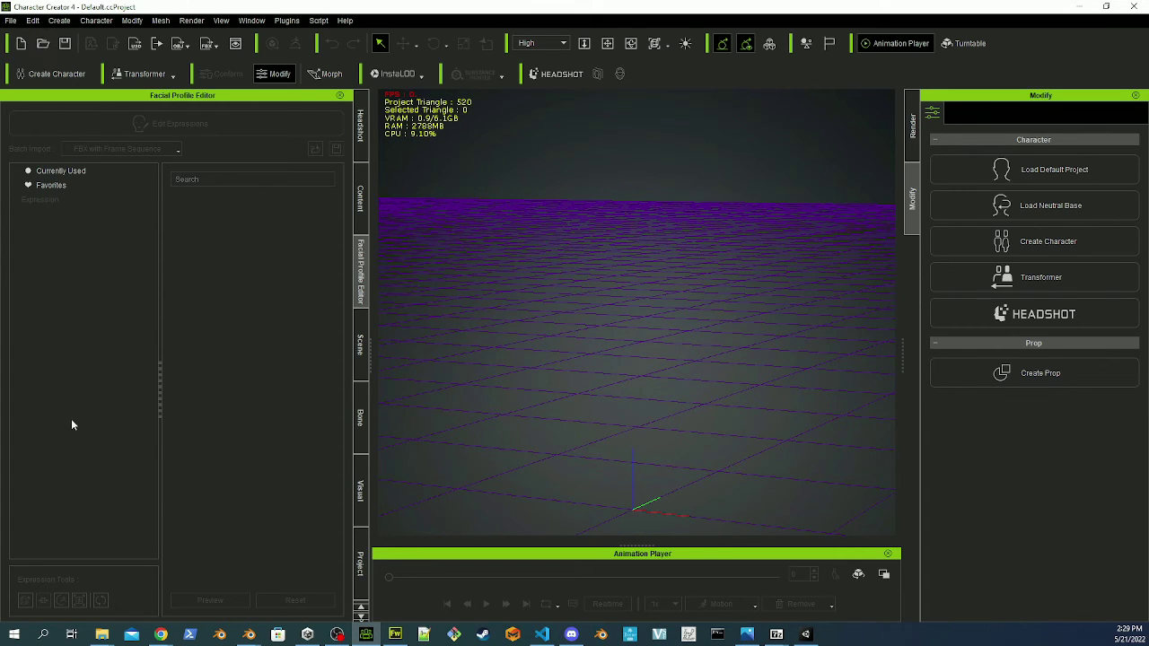
{"action": "left_click", "coordinate": [360, 199]}
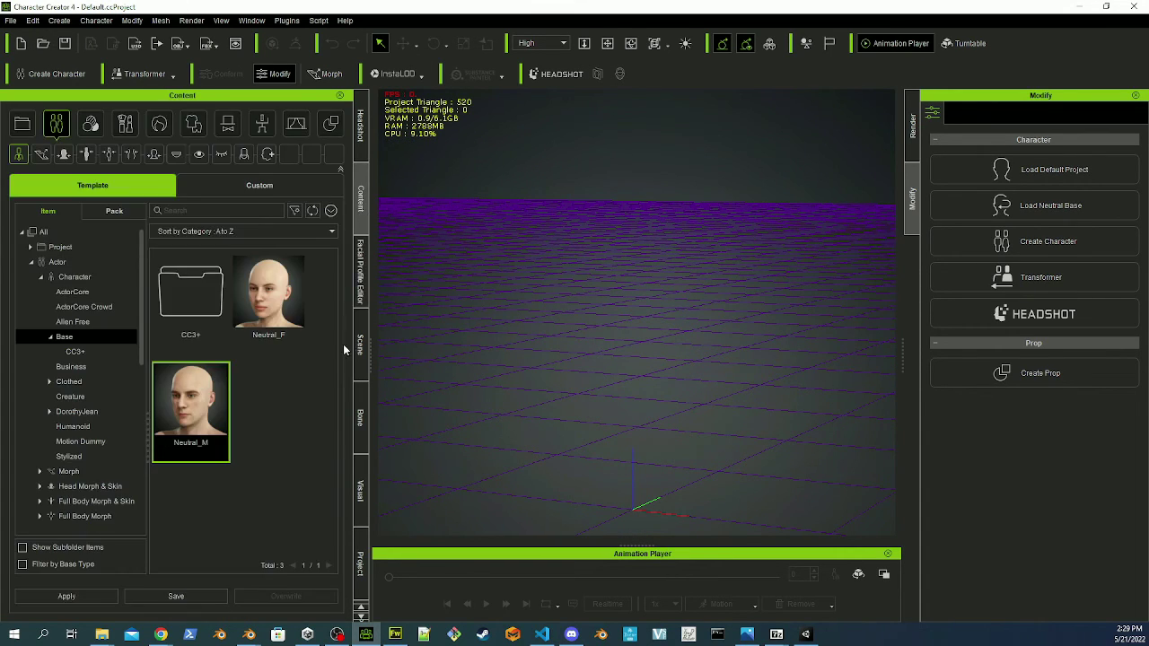
{"action": "double_click", "coordinate": [275, 298]}
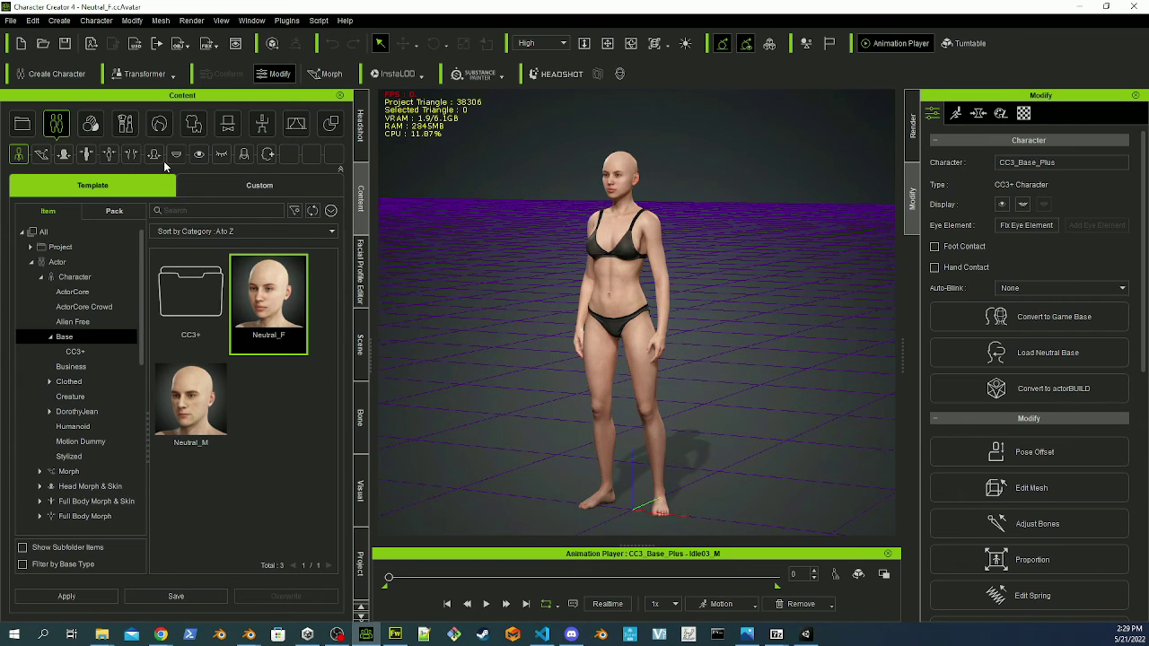
- Load save.ccFacialProfile in the Facial Profile Editor's expression editing
{"action": "left_click", "coordinate": [361, 274]}
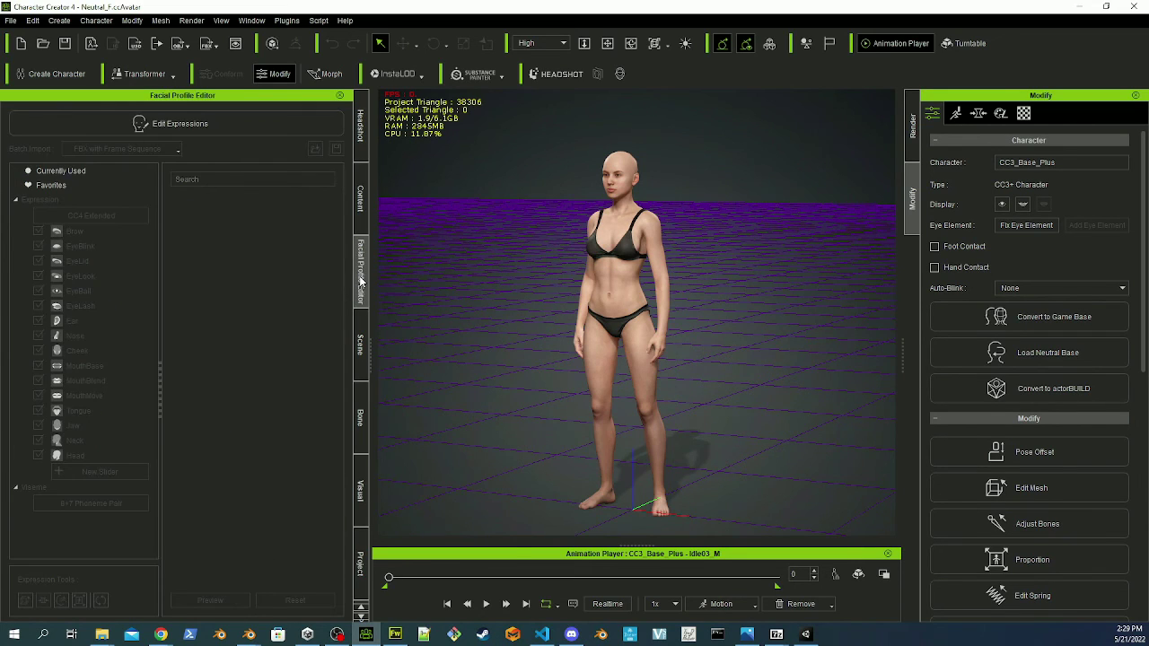
{"action": "left_click", "coordinate": [149, 135]}
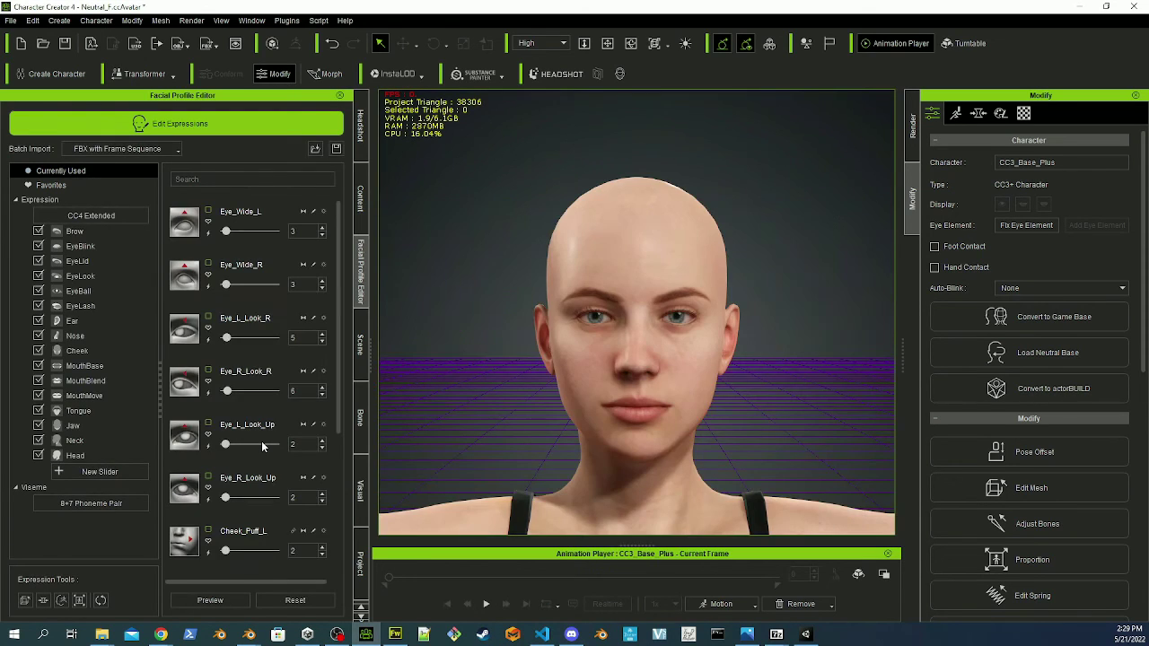
{"action": "left_click", "coordinate": [315, 149]}
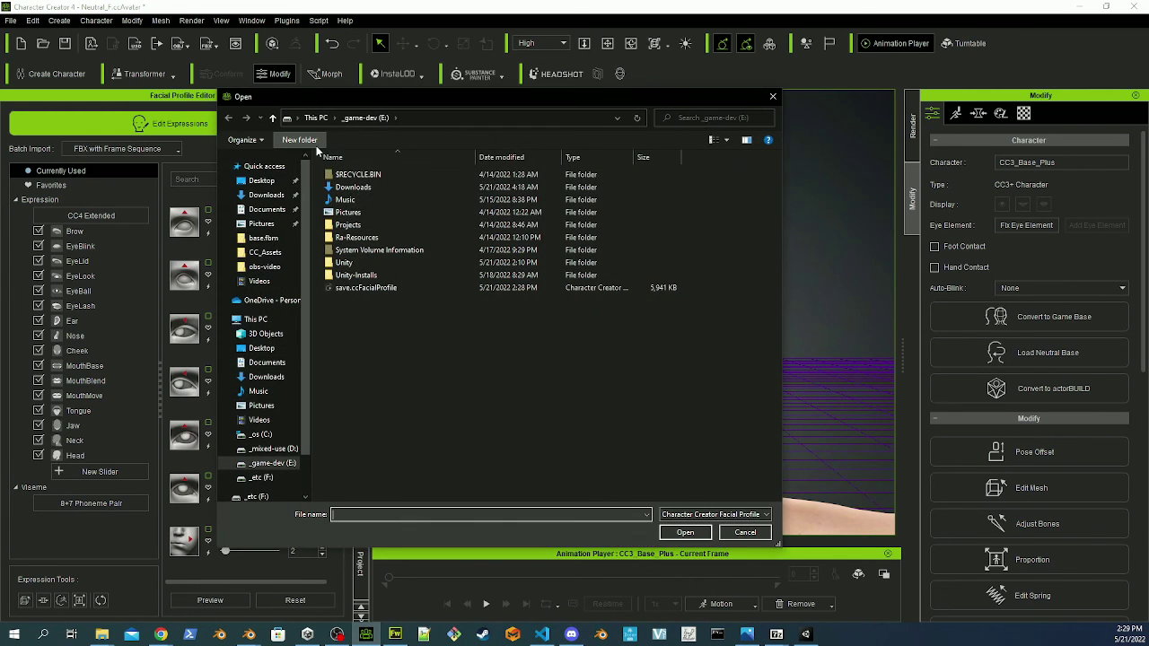
{"action": "left_click", "coordinate": [373, 289]}
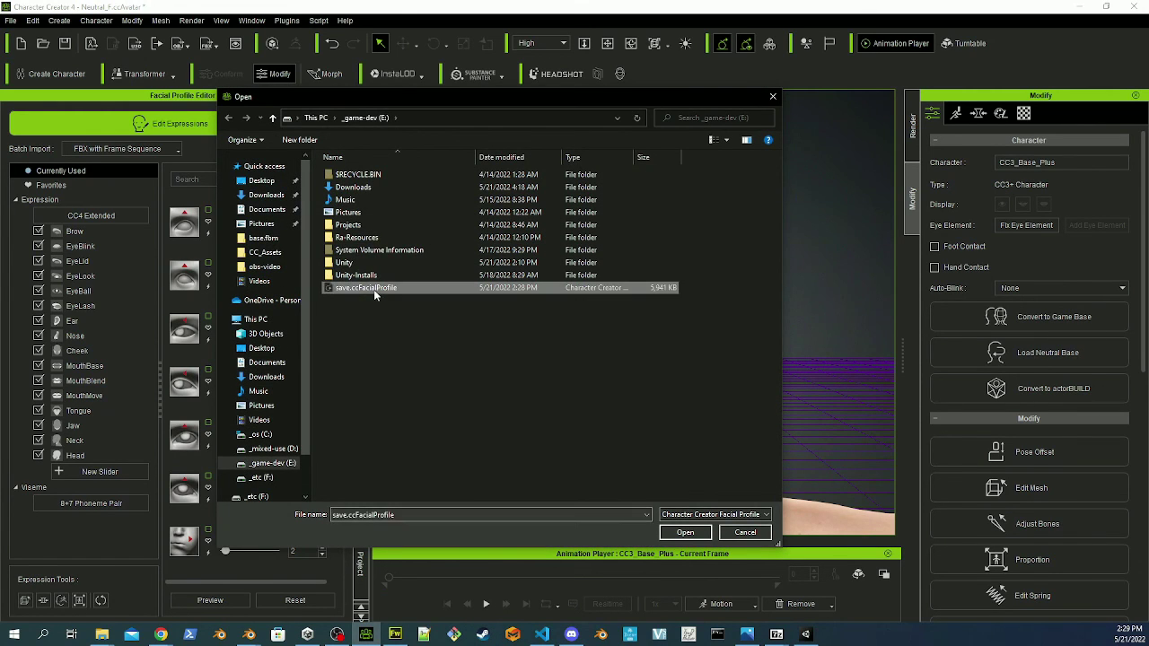
{"action": "left_click", "coordinate": [673, 535]}
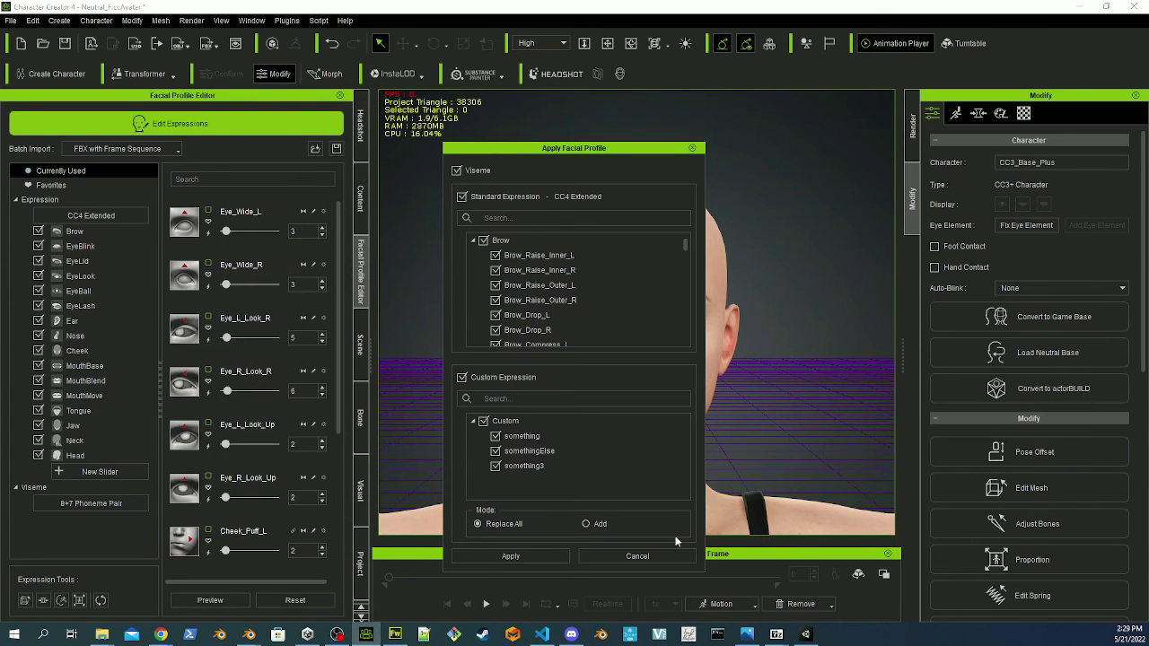
- Apply the profile in Add mode with Viseme and Standard Expression unchecked
{"action": "left_click", "coordinate": [456, 172]}
{"action": "left_click", "coordinate": [461, 196]}
{"action": "scroll", "coordinate": [574, 287], "scroll_direction": "down", "scroll_amount": 1}
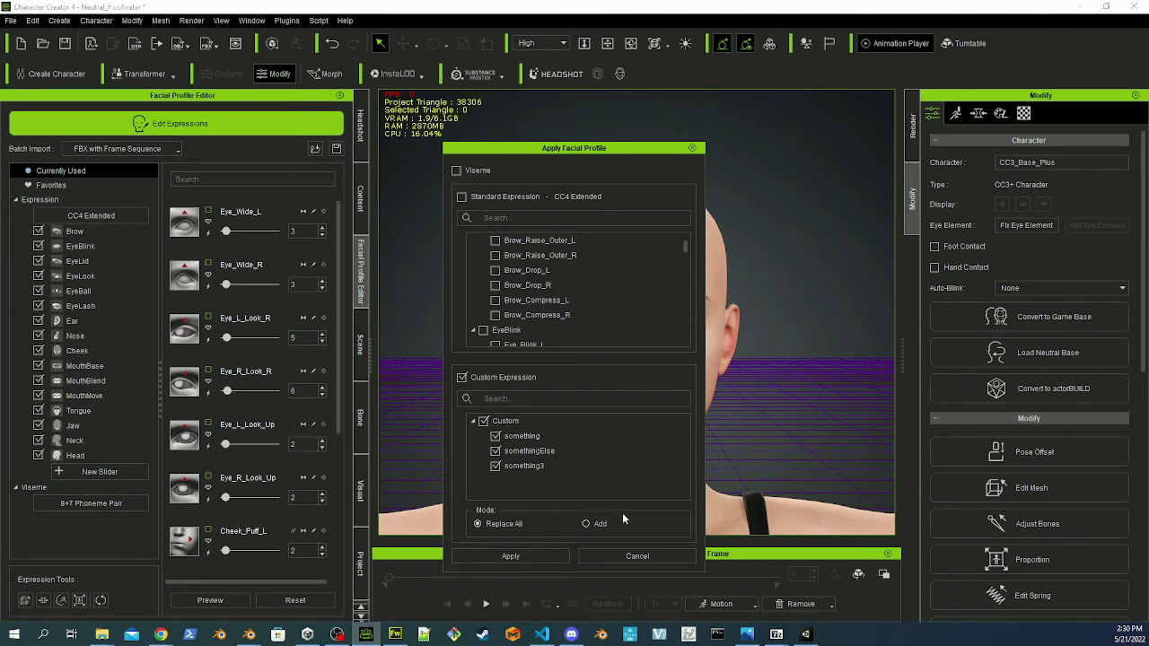
{"action": "left_click", "coordinate": [586, 524]}
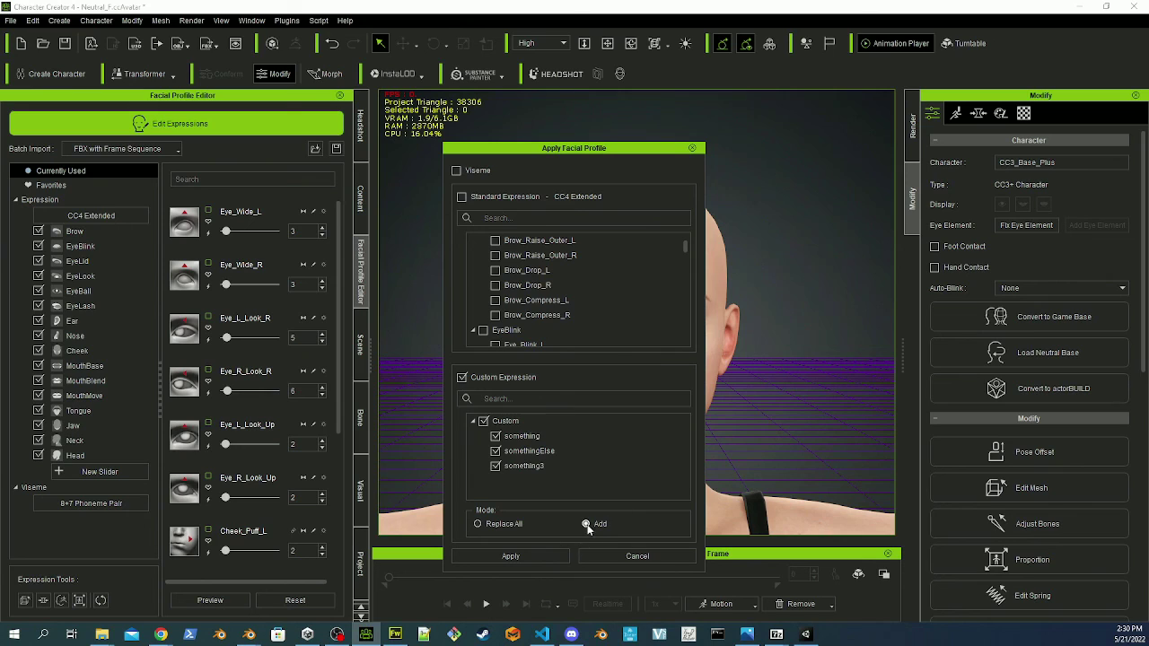
{"action": "left_click", "coordinate": [510, 556]}
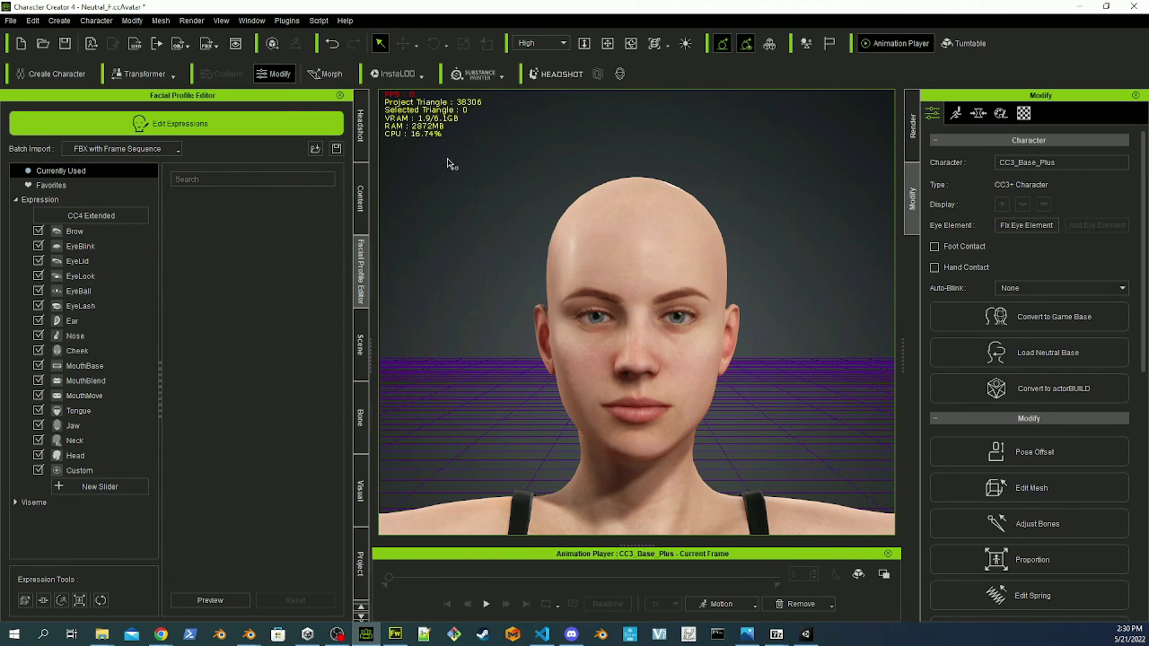
- Show the imported Custom sliders and preview something, somethingElse and something3
{"action": "left_click", "coordinate": [79, 471]}
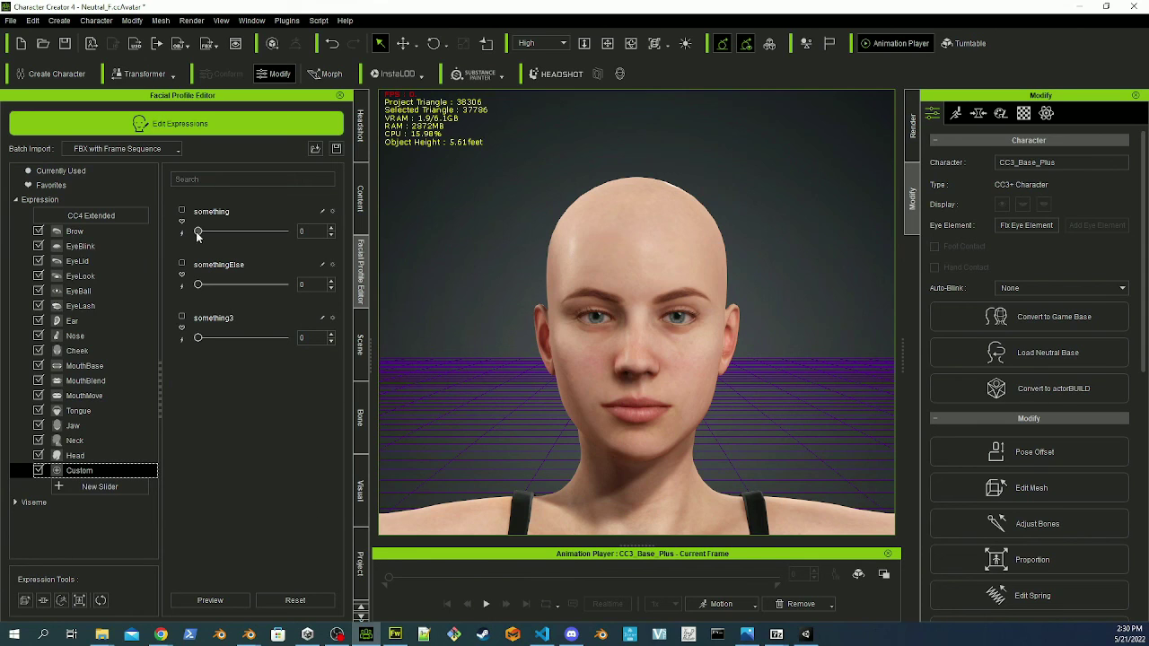
{"action": "mouse_move", "coordinate": [197, 232]}
{"action": "left_mouse_down"}
{"action": "mouse_move", "coordinate": [309, 239]}
{"action": "mouse_move", "coordinate": [188, 232]}
{"action": "left_mouse_up"}
{"action": "mouse_move", "coordinate": [197, 287]}
{"action": "left_mouse_down"}
{"action": "mouse_move", "coordinate": [325, 303]}
{"action": "mouse_move", "coordinate": [186, 288]}
{"action": "left_mouse_up"}
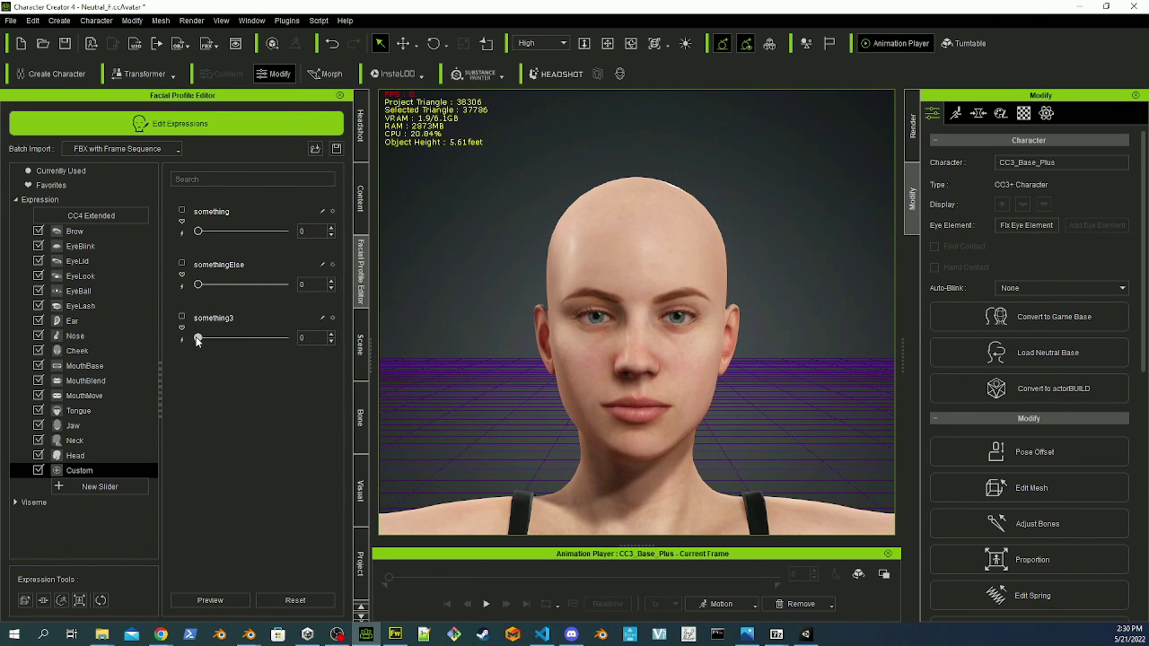
{"action": "mouse_move", "coordinate": [198, 337]}
{"action": "left_mouse_down"}
{"action": "mouse_move", "coordinate": [308, 347]}
{"action": "mouse_move", "coordinate": [190, 331]}
{"action": "mouse_move", "coordinate": [305, 337]}
{"action": "mouse_move", "coordinate": [194, 339]}
{"action": "left_mouse_up"}
- Try somethingElse at 96 and something at 38, then set something3 to 100
{"action": "mouse_move", "coordinate": [198, 284]}
{"action": "left_mouse_down"}
{"action": "mouse_move", "coordinate": [283, 300]}
{"action": "mouse_move", "coordinate": [192, 288]}
{"action": "left_mouse_up"}
{"action": "left_click_drag", "start_coordinate": [198, 230], "coordinate": [156, 246]}
{"action": "mouse_move", "coordinate": [199, 285]}
{"action": "left_mouse_down"}
{"action": "mouse_move", "coordinate": [275, 294]}
{"action": "mouse_move", "coordinate": [192, 288]}
{"action": "left_mouse_up"}
{"action": "left_click_drag", "start_coordinate": [202, 342], "coordinate": [297, 355]}
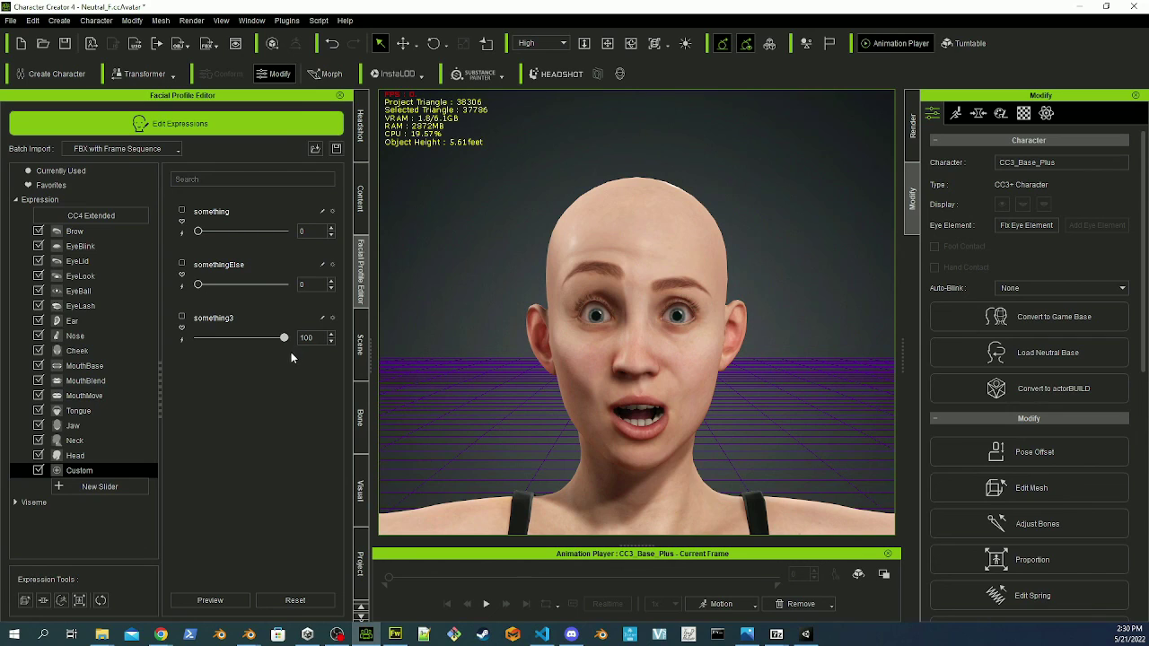